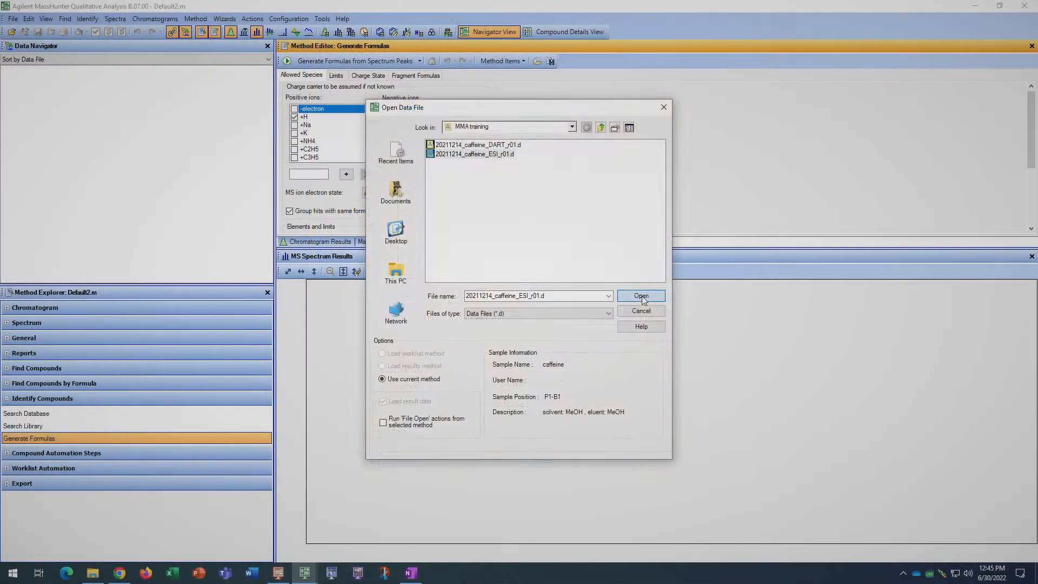
Open the data file 20211214_caffeine_ESI_r01.d and display its total ion chromatogram
left_click(642, 297)
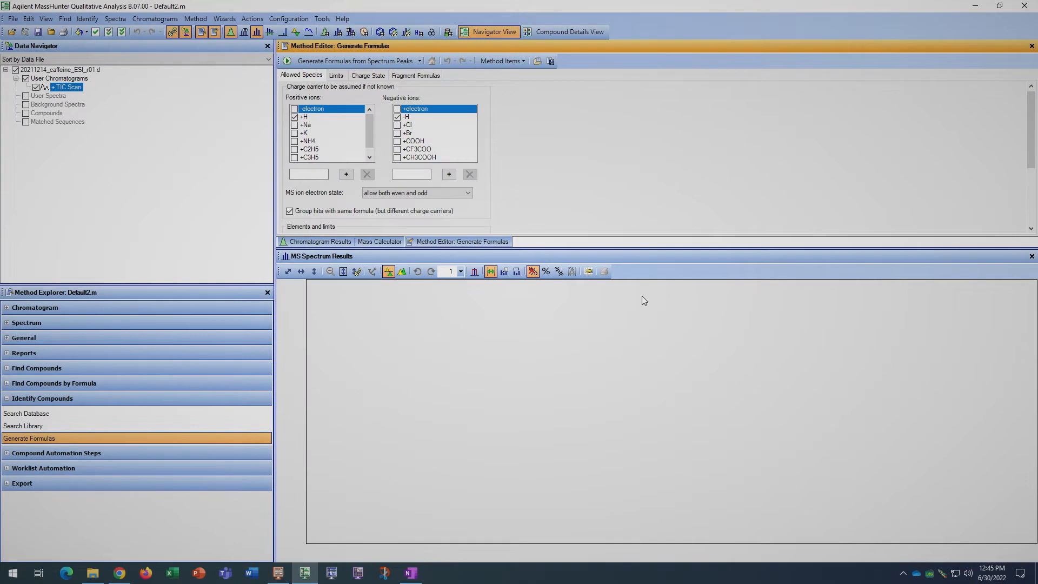
left_click(324, 242)
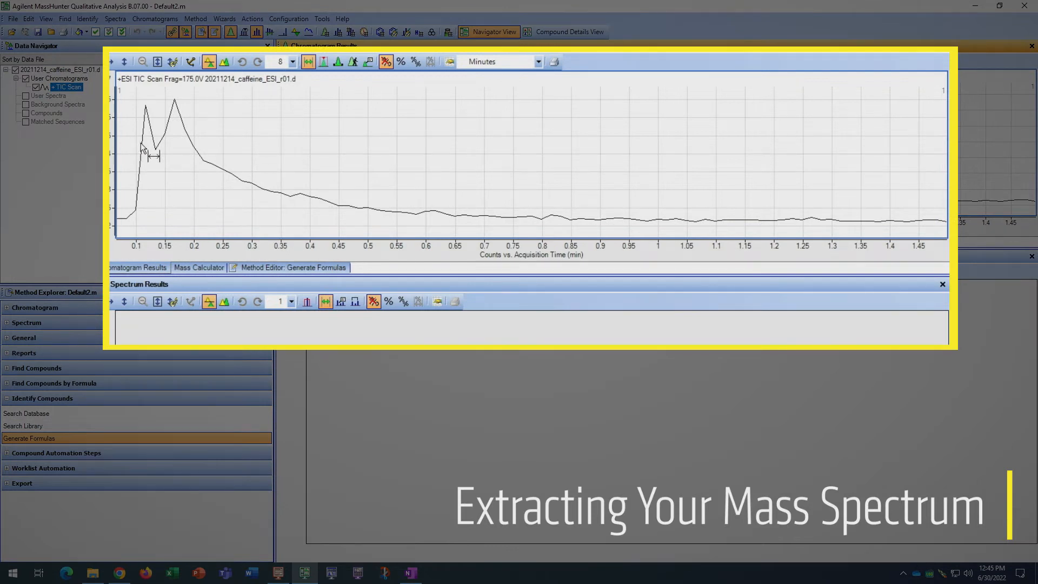
Extract the MS spectrum from the first peak of the ESI chromatogram, about 0.116–0.133 min
left_click_drag(140, 145, 157, 146)
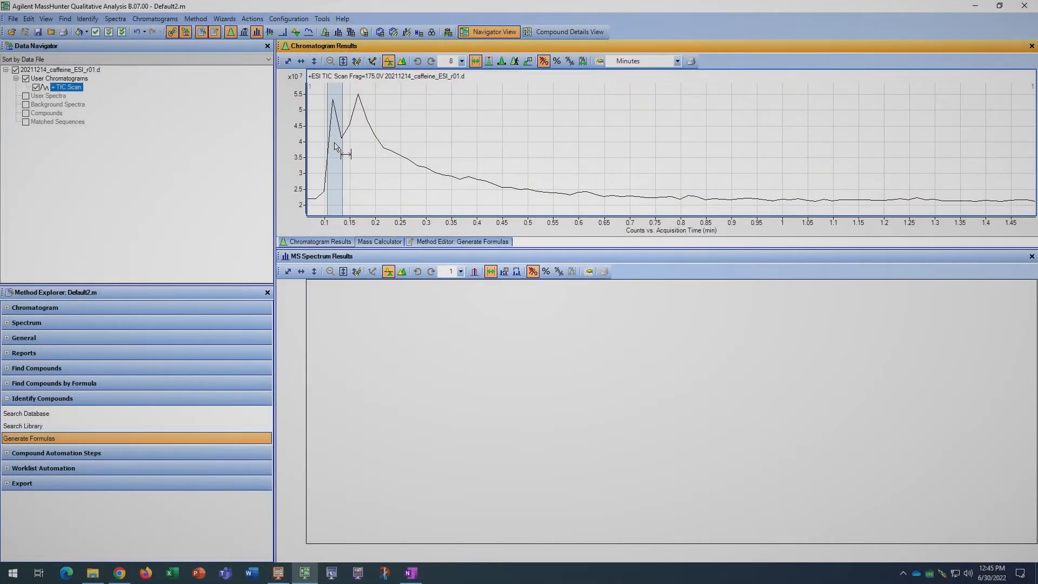
right_click(335, 144)
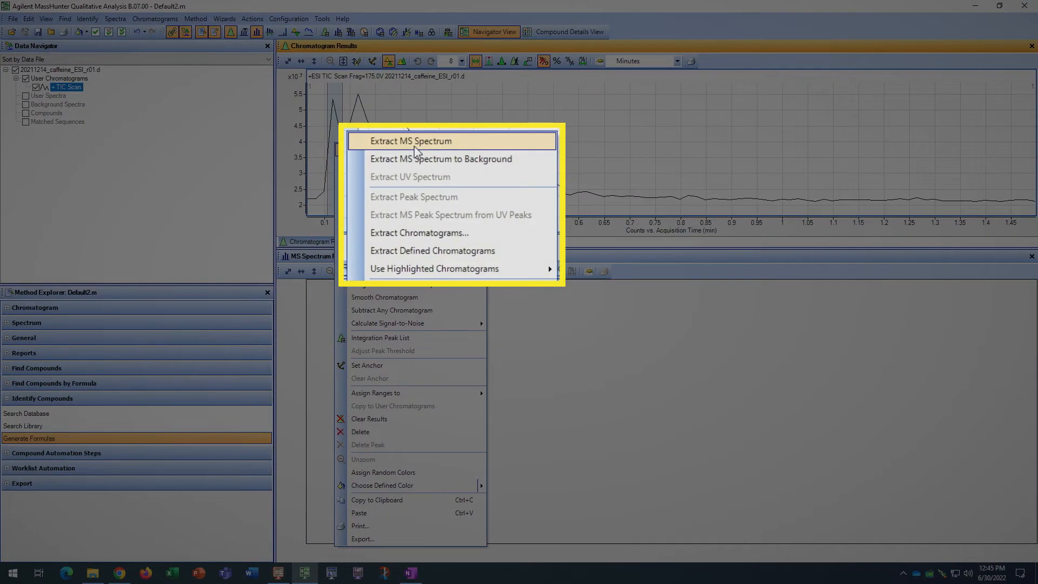
left_click(417, 147)
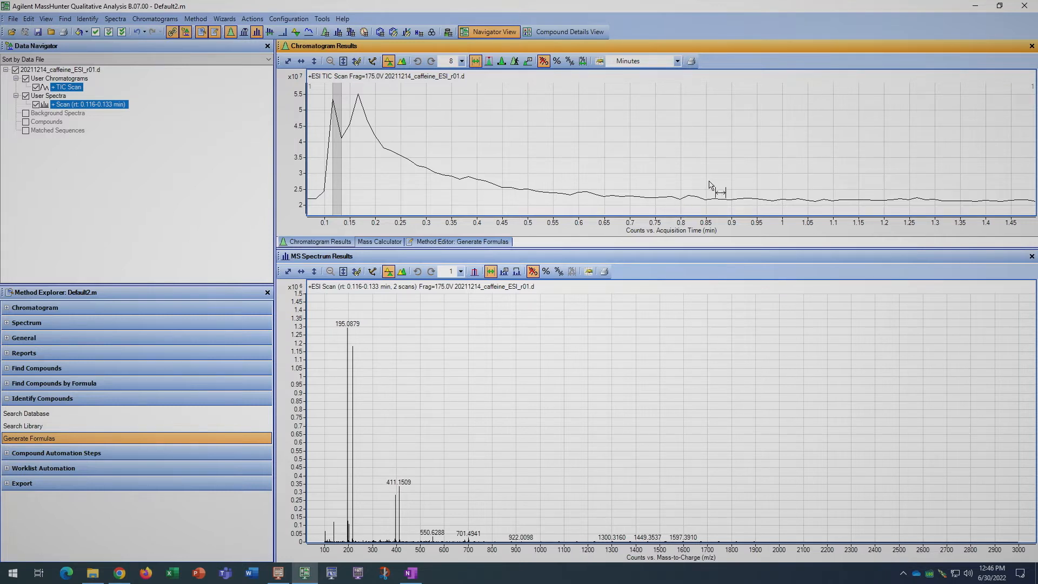
Extract a background MS spectrum from the flat region of the ESI chromatogram, about 0.88–1.30 min
left_click_drag(716, 187, 924, 189)
left_click_drag(849, 210, 864, 205)
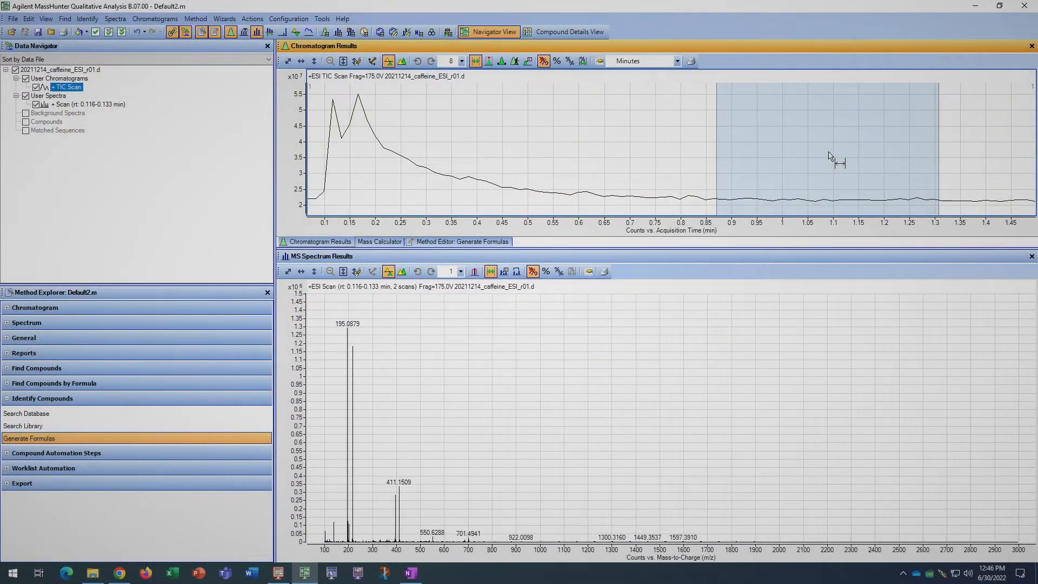
right_click(829, 155)
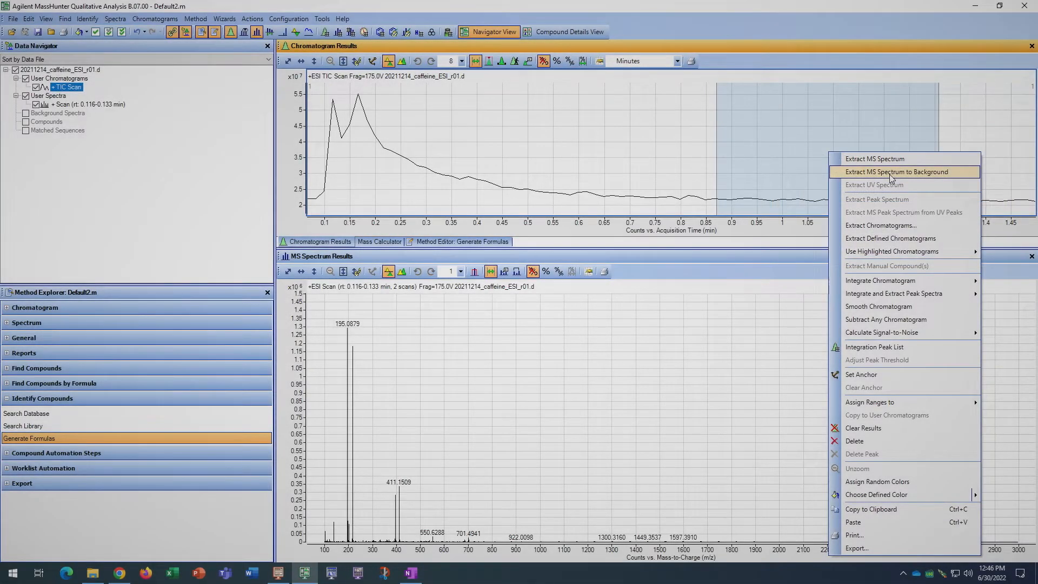
left_click(890, 173)
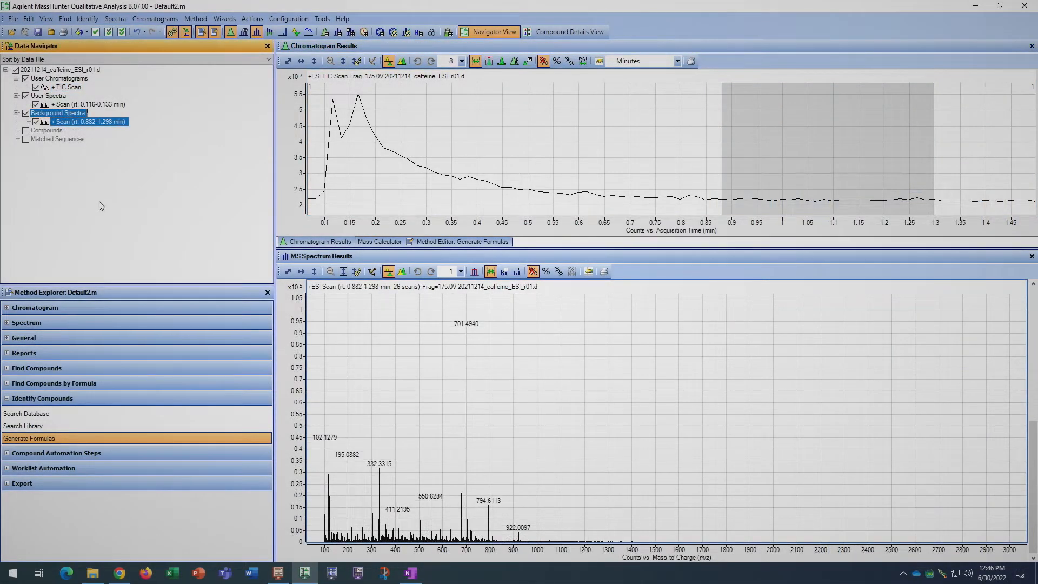
Subtract the background spectrum from the ESI user spectrum at 0.116–0.133 min
left_click(83, 105)
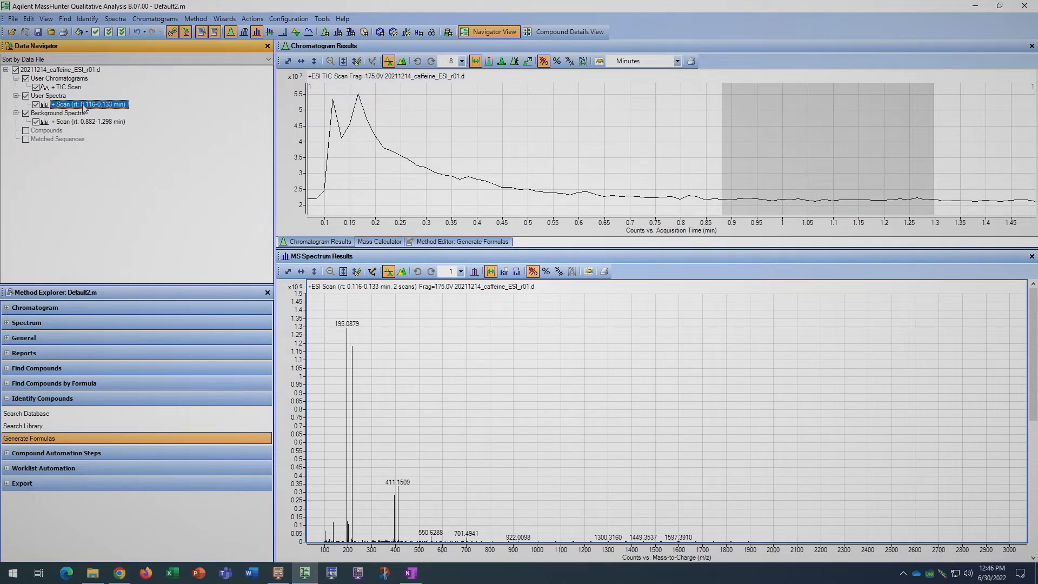
right_click(84, 106)
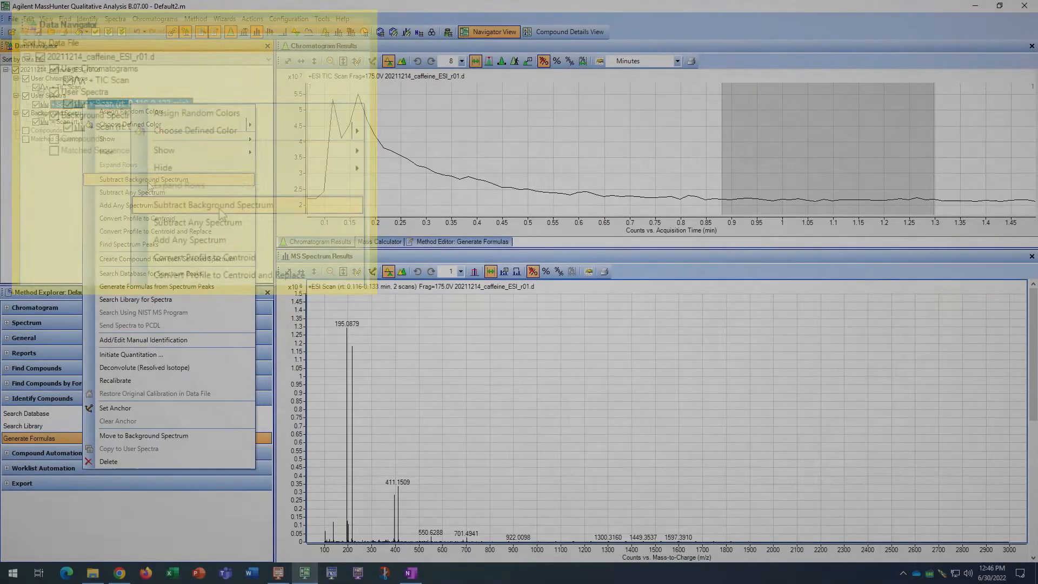
left_click(149, 183)
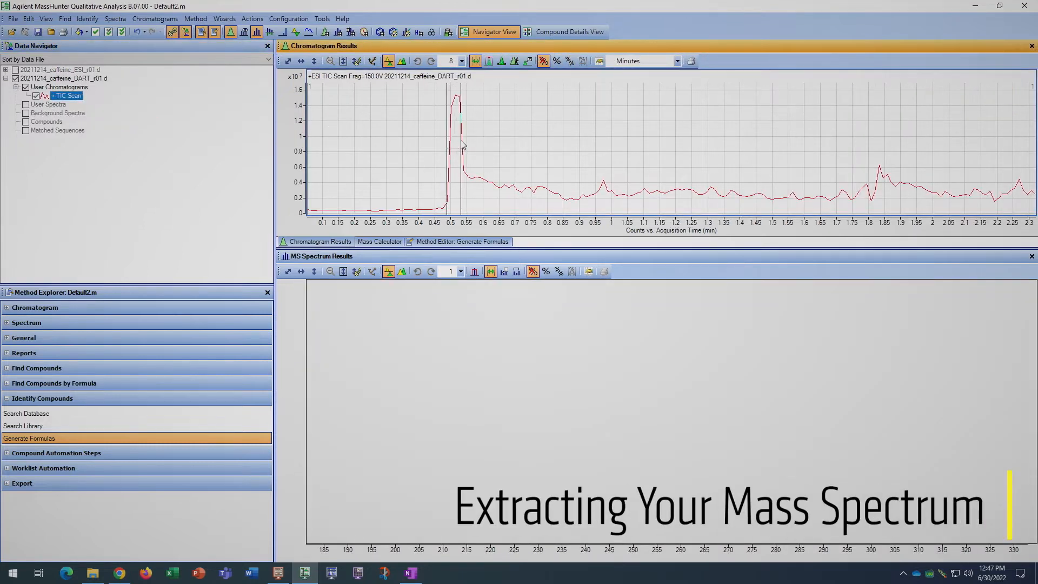
Extract the MS spectrum of the large first peak in the DART chromatogram, about 0.489–0.527 min
left_click_drag(462, 144, 461, 145)
right_click(464, 144)
left_click(493, 146)
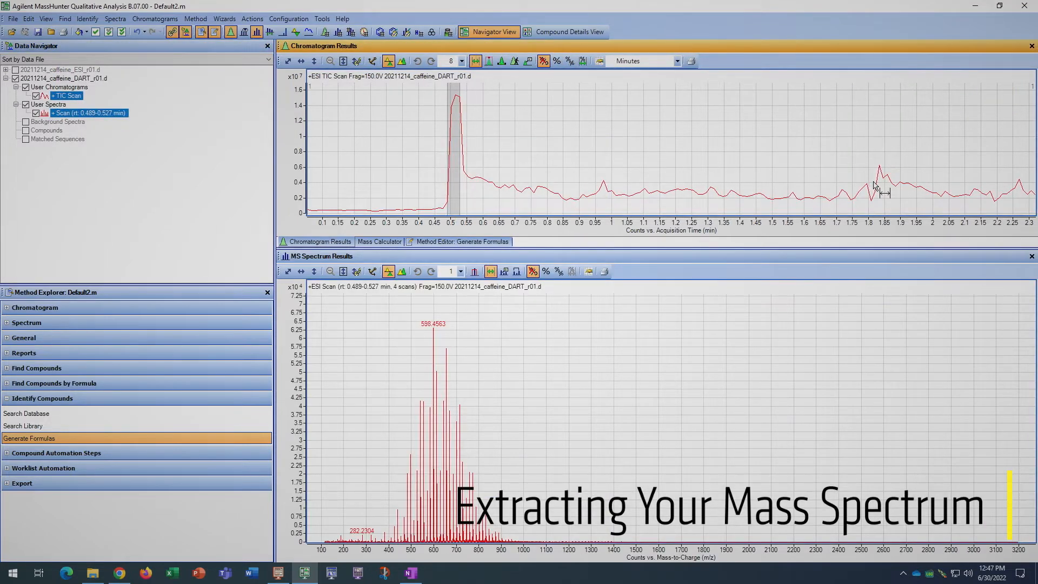
Extract the MS spectrum of the later peak in the DART chromatogram, about 1.821–1.846 min
left_click_drag(872, 184, 886, 183)
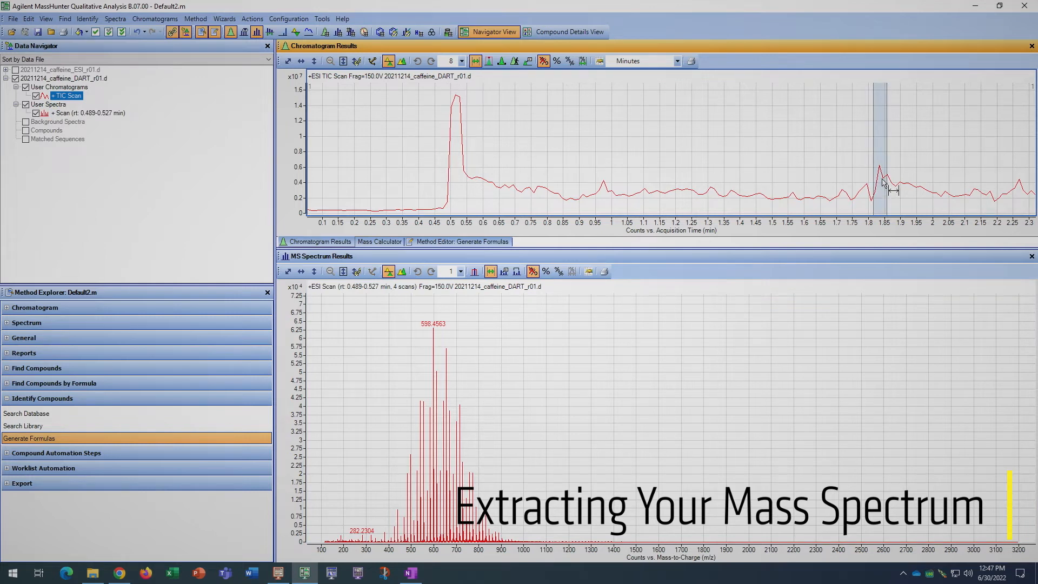
right_click(883, 183)
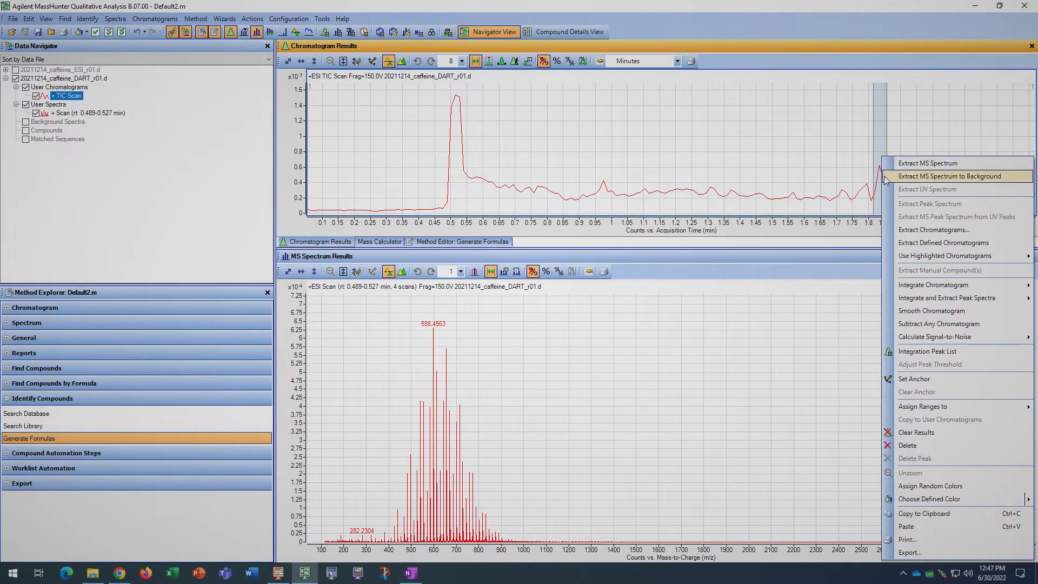
left_click(924, 163)
Extract a background MS spectrum for 20211214_caffeine_DART_r01.d from the region between the peaks, about 0.963–1.590 min
left_click_drag(595, 146, 802, 146)
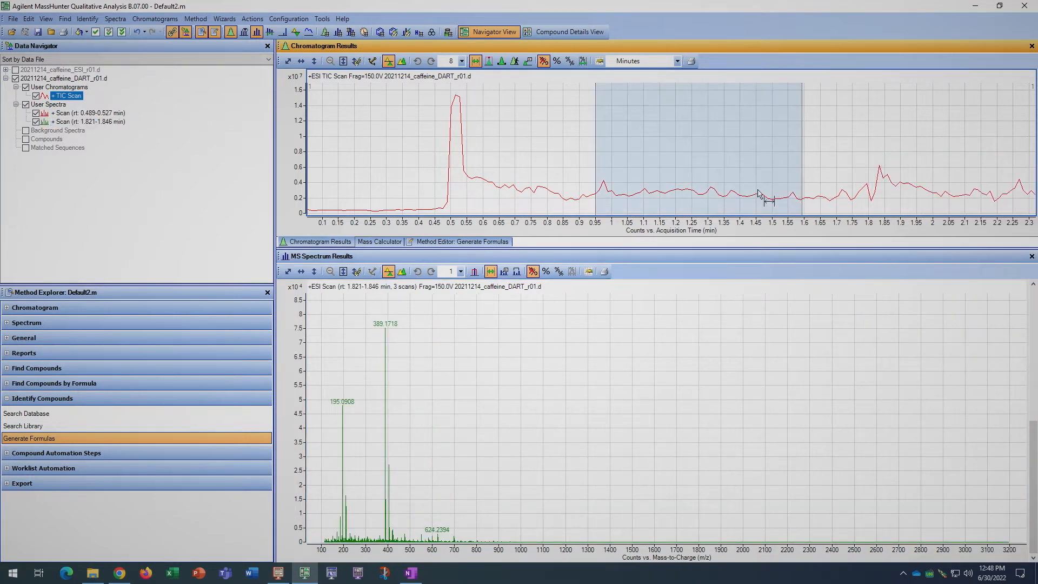
right_click(712, 179)
left_click(776, 174)
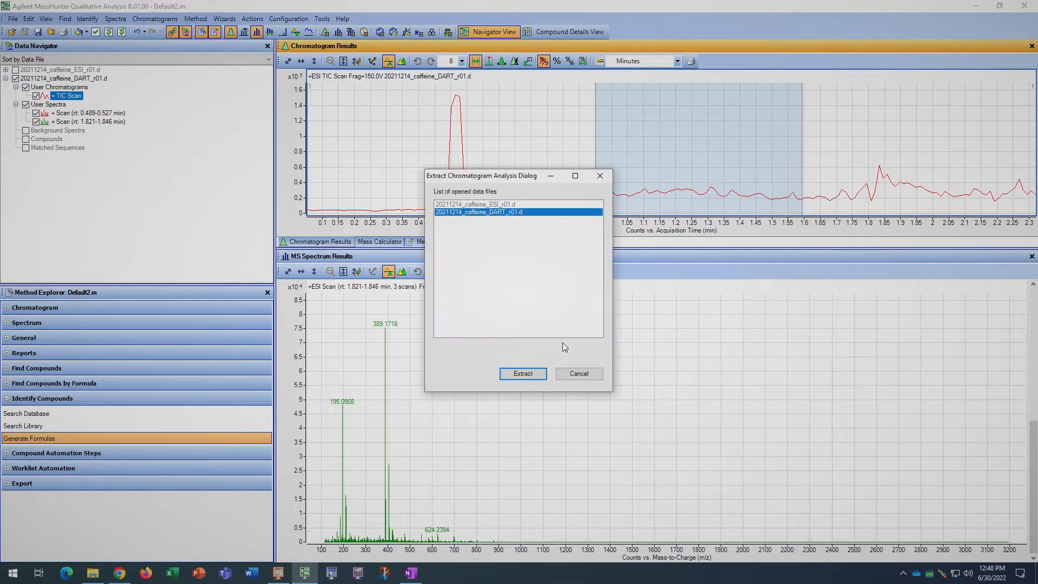
left_click(527, 375)
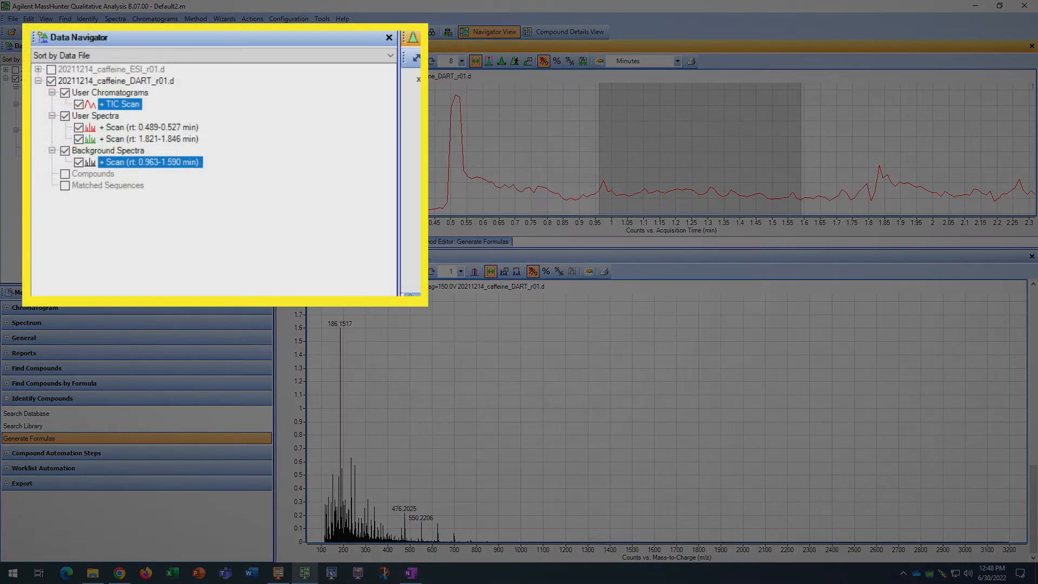
Subtract the background spectrum from both DART user spectra, 0.489–0.527 min and 1.821–1.846 min
left_click(157, 128)
left_click(163, 140, "ctrl")
right_click(158, 128)
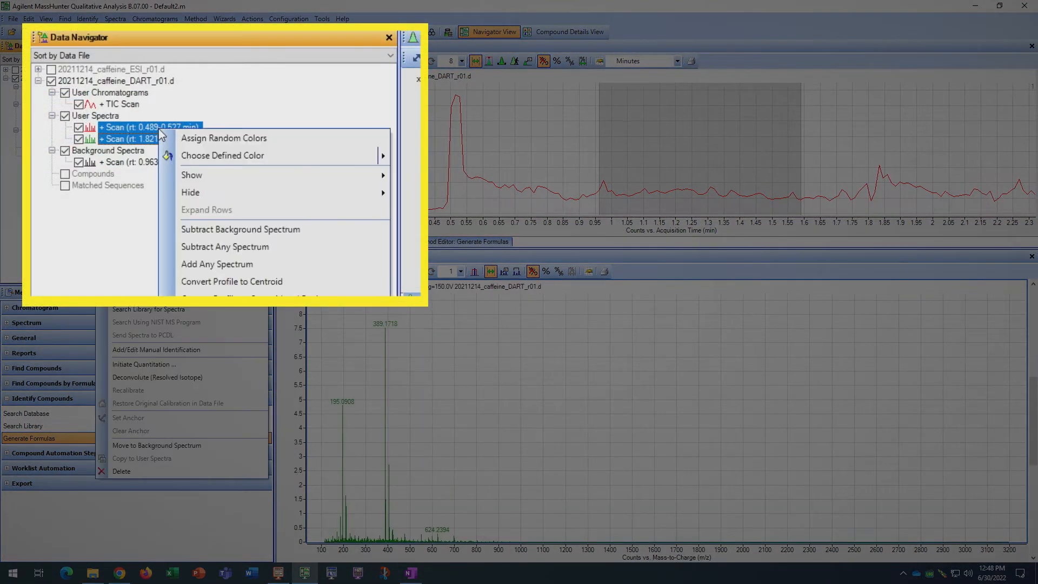
left_click(252, 230)
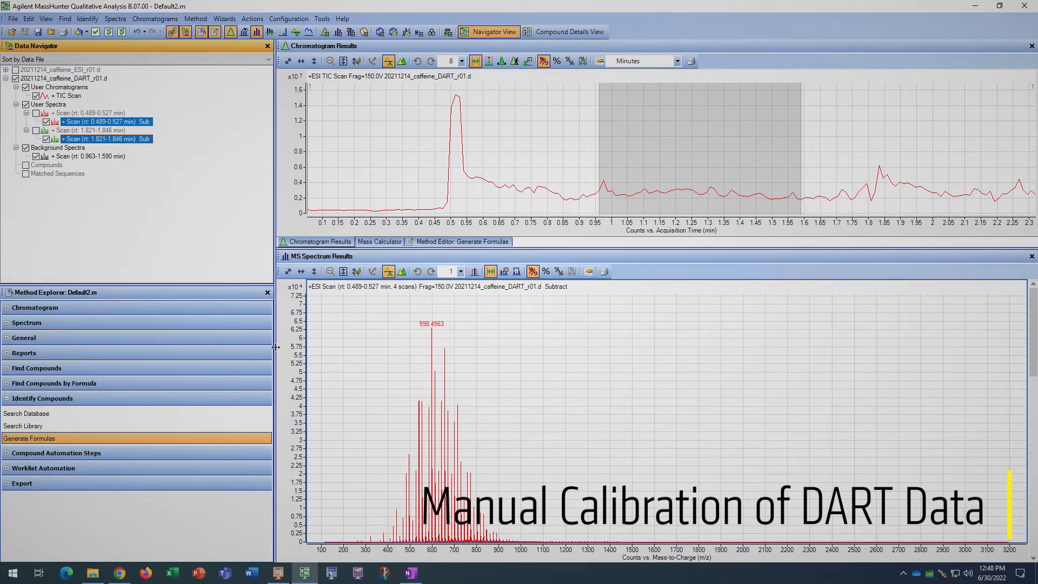
Start a recalibration of the background-subtracted DART spectrum at 0.489–0.527 min
left_click(295, 374)
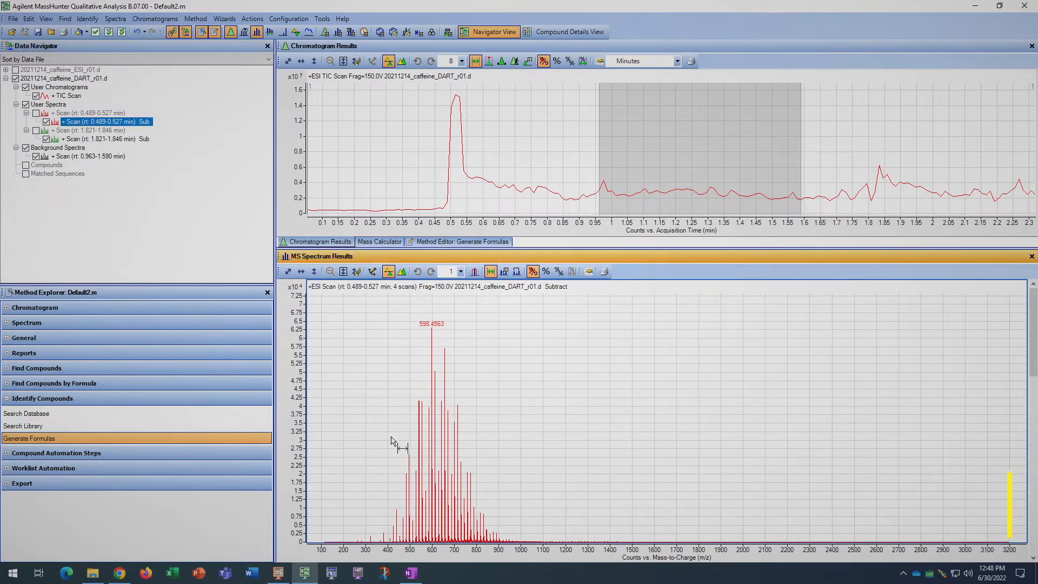
right_click(392, 430)
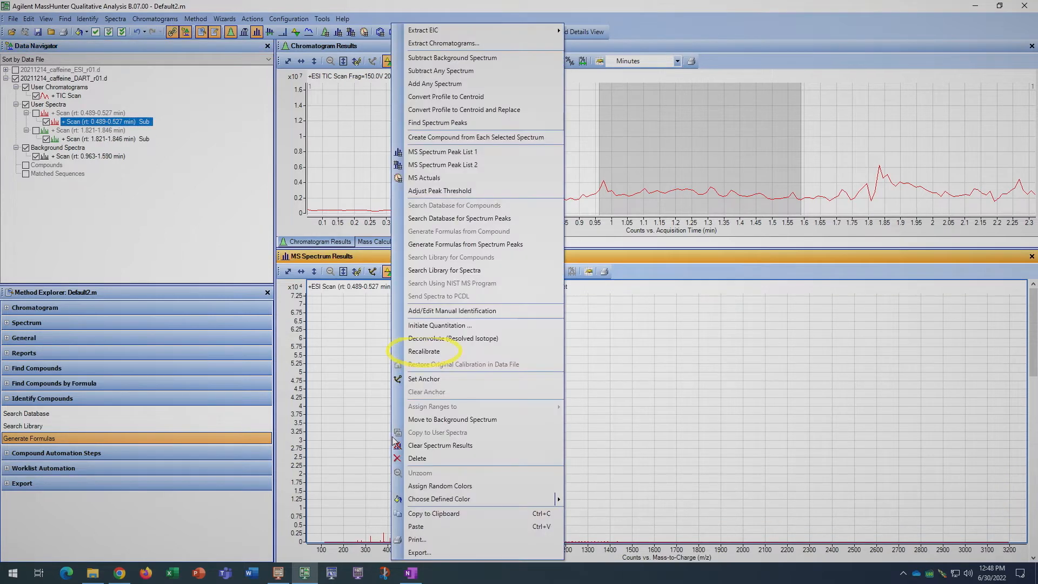
left_click(424, 351)
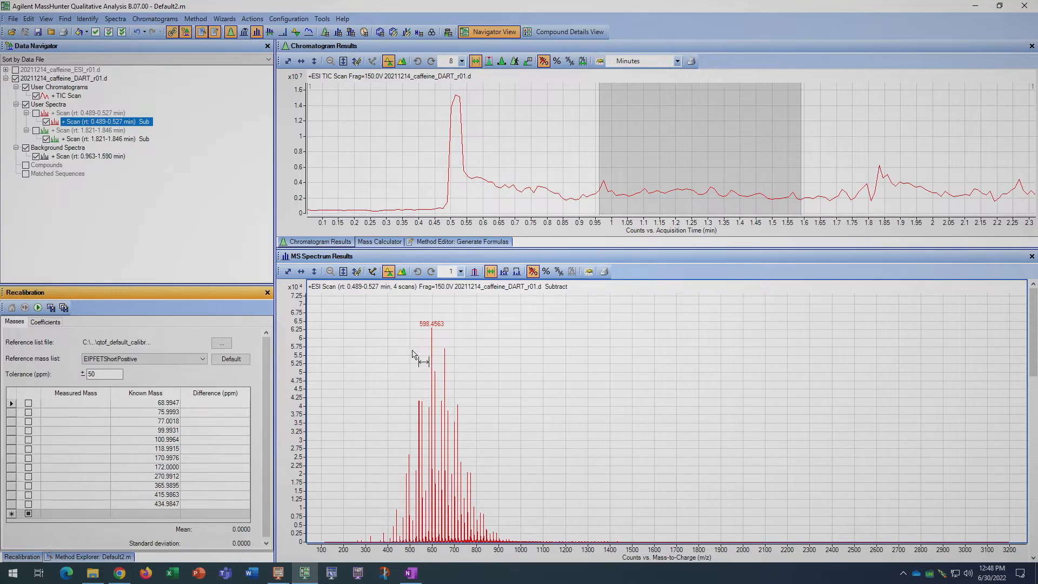
Load calibration_DART.xml as the reference list file and choose the DART-Jeff-posPositive reference mass list
left_click(221, 345)
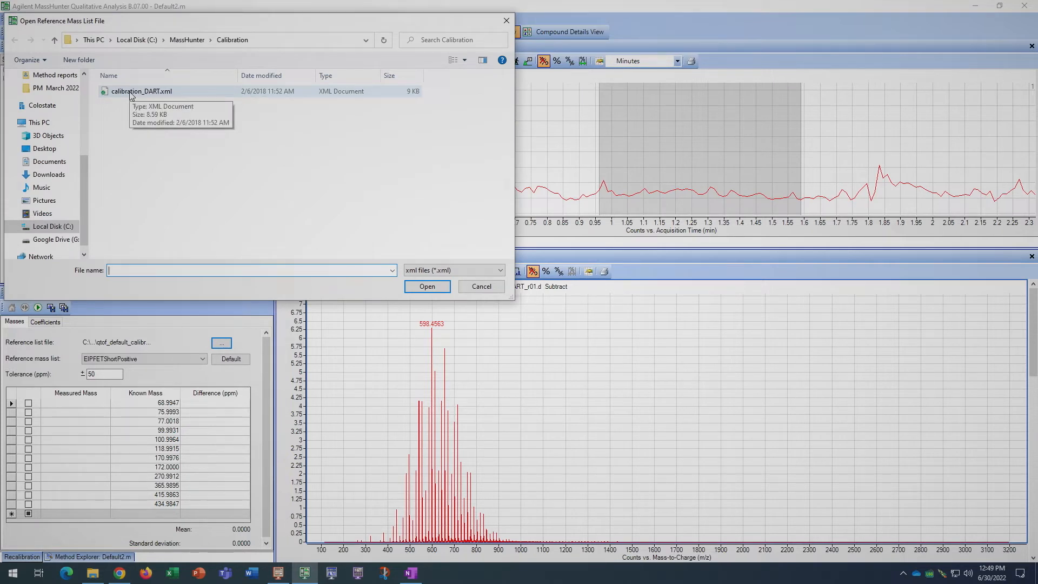
left_click(131, 92)
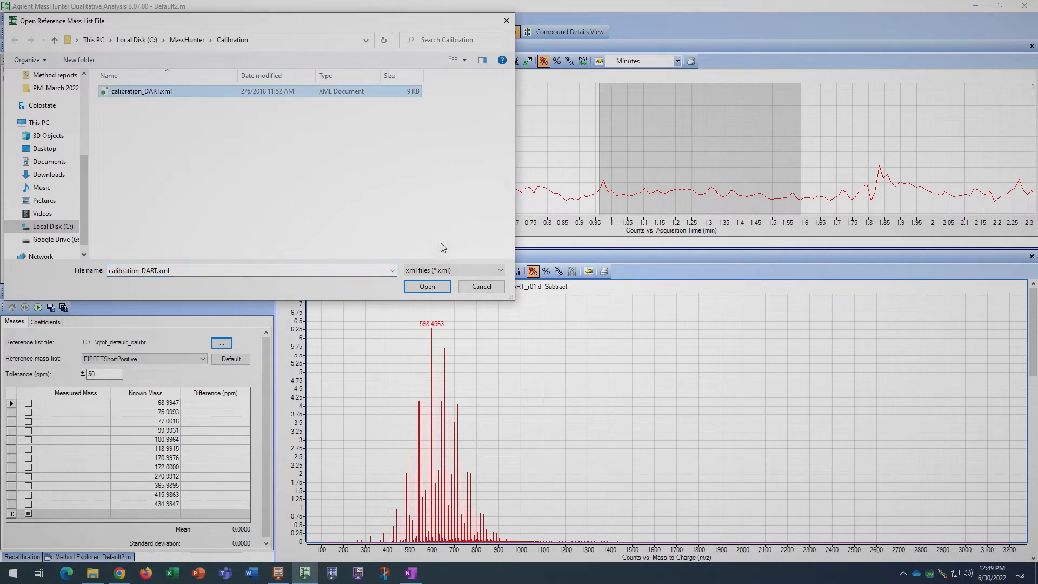
left_click(427, 286)
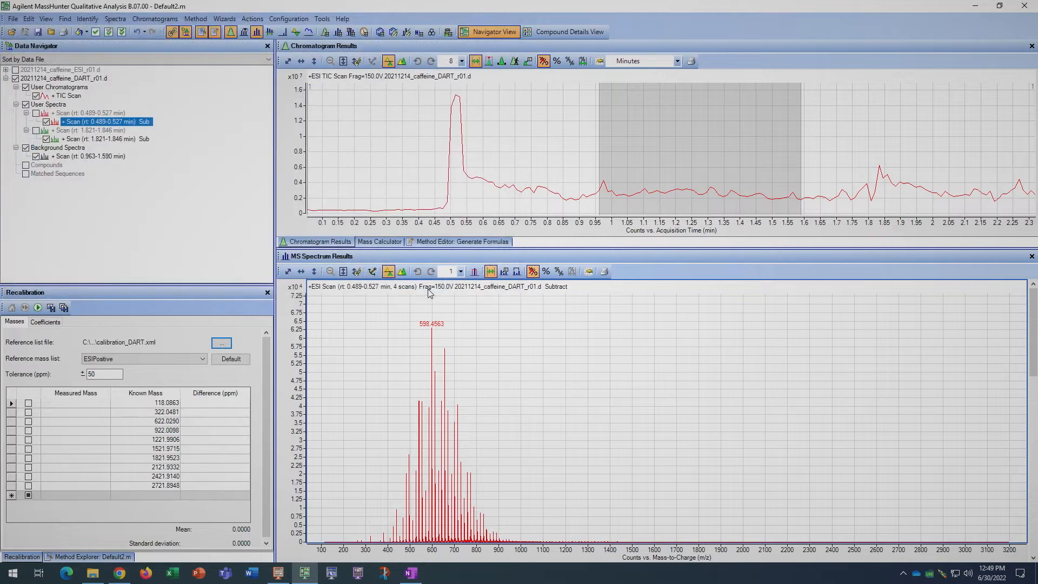
left_click(202, 361)
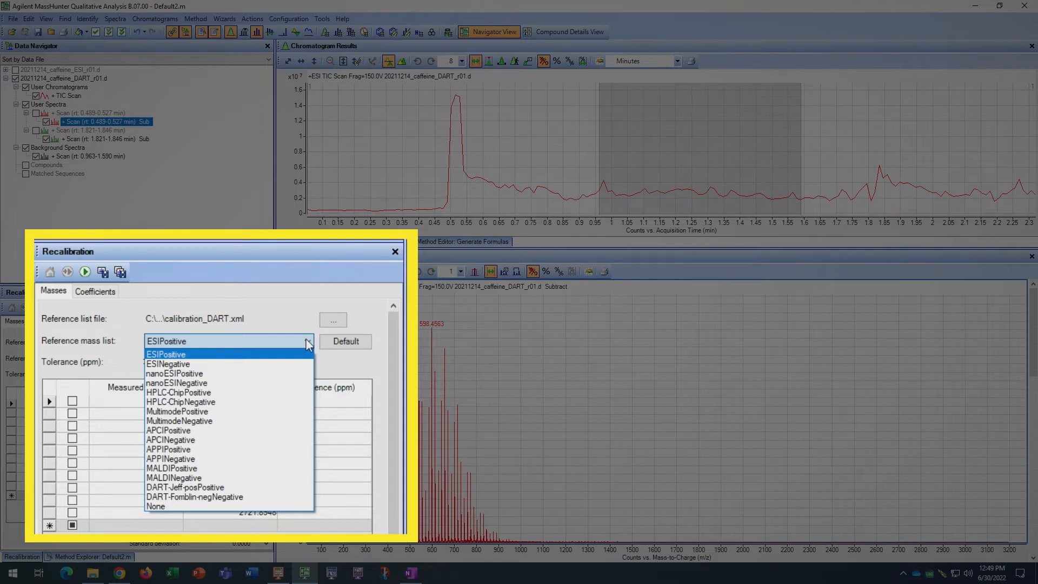
left_click(243, 488)
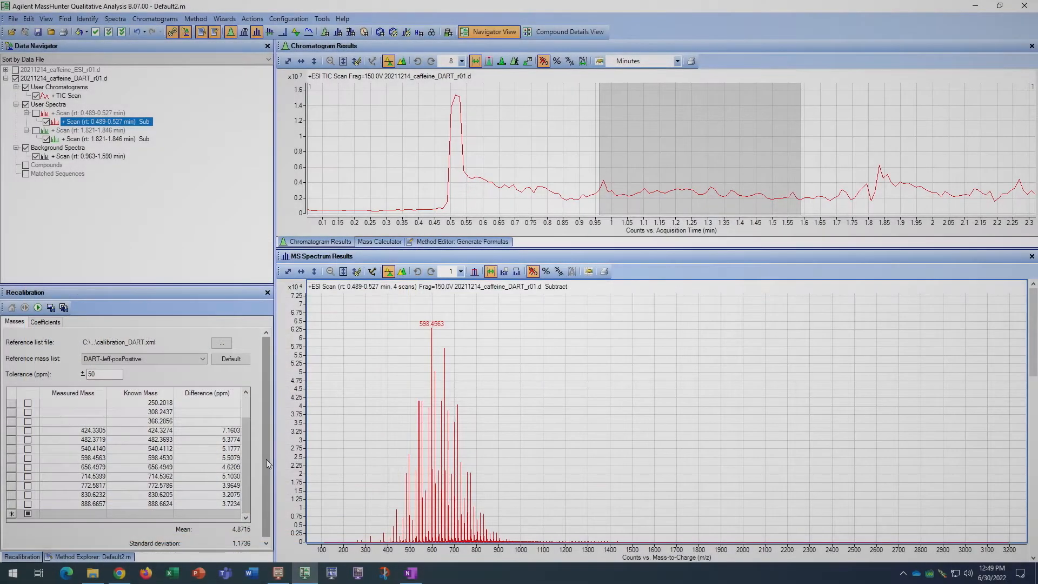
Include the matched reference masses of the 0.489–0.527 min spectrum and apply the manual recalibration to the subtracted 1.821–1.846 min spectrum
right_click(457, 464)
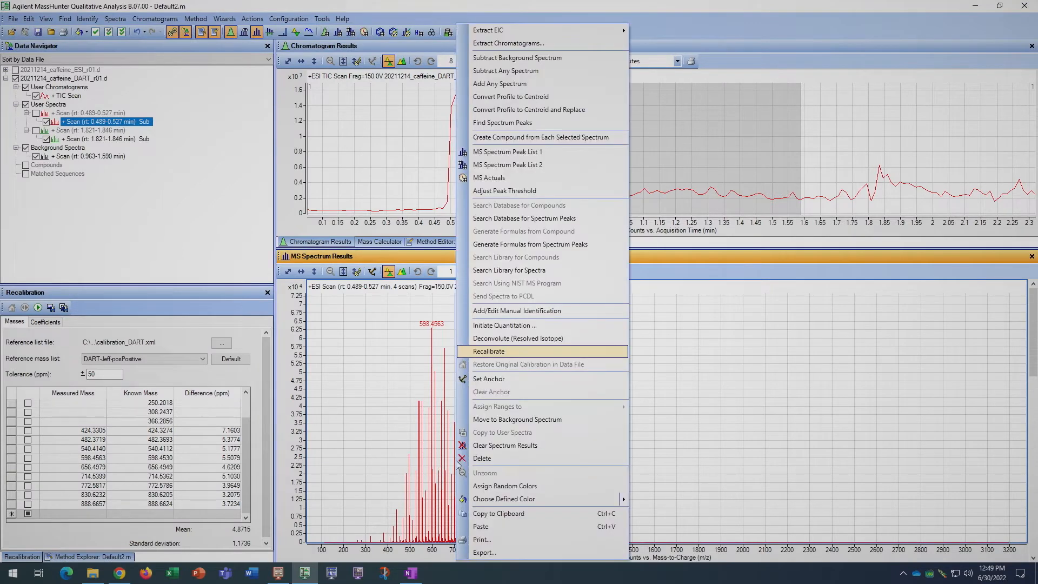
left_click(511, 353)
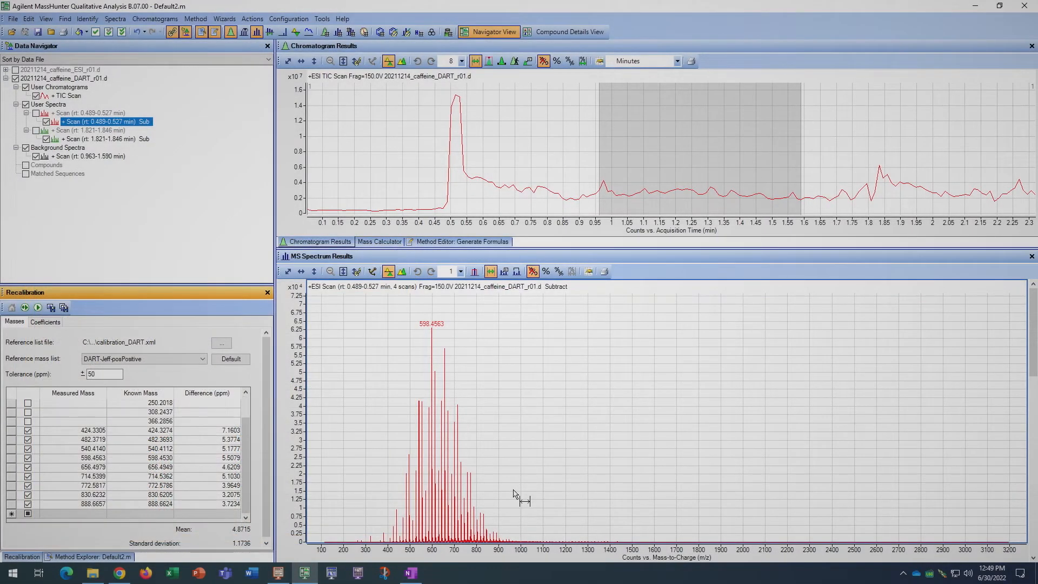
left_click(110, 139)
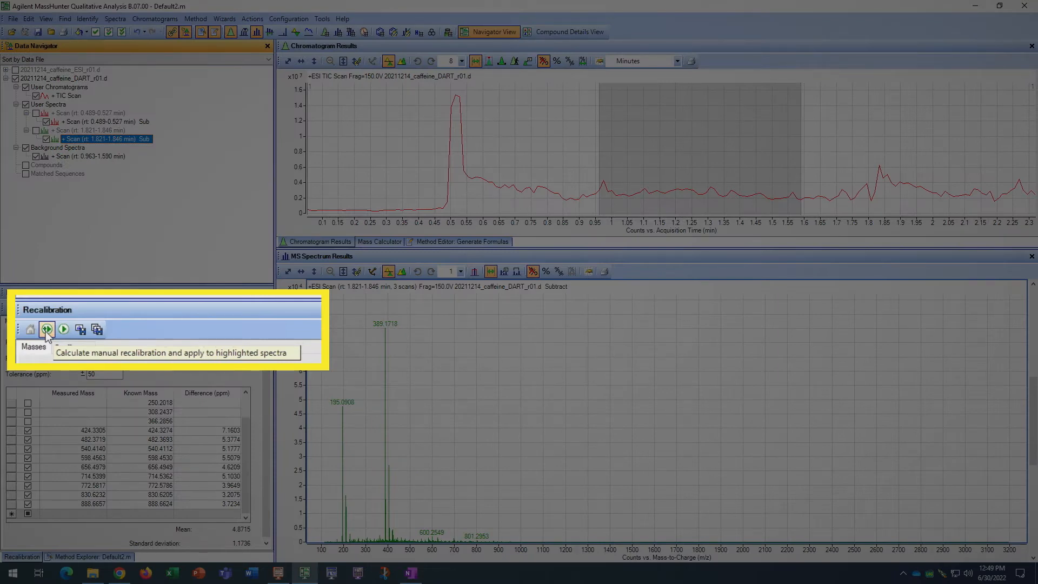
left_click(46, 329)
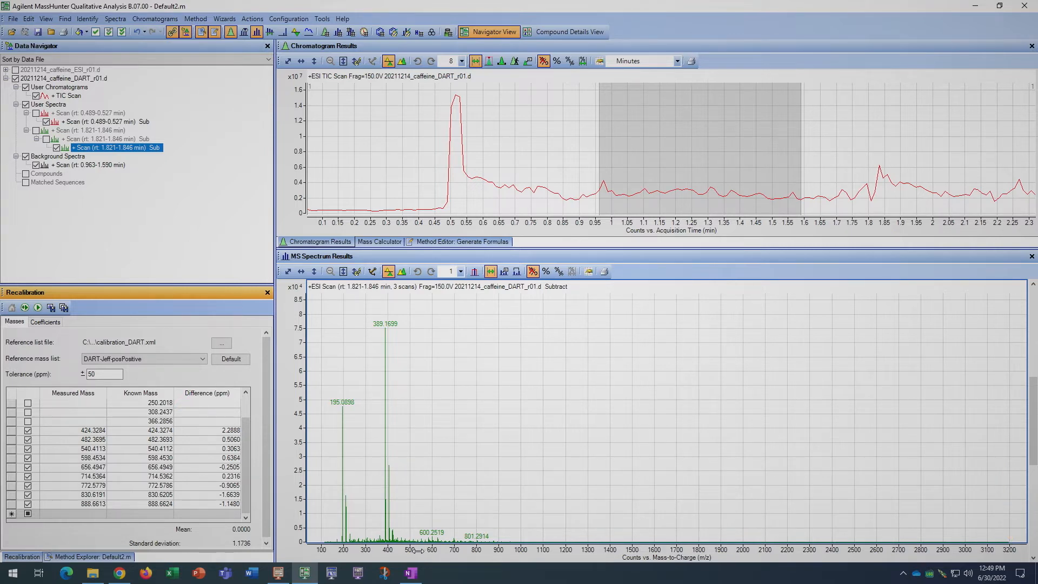
Zoom the axes of the recalibrated DART spectrum to examine the peaks between about m/z 185 and 300
left_click_drag(414, 551, 468, 551)
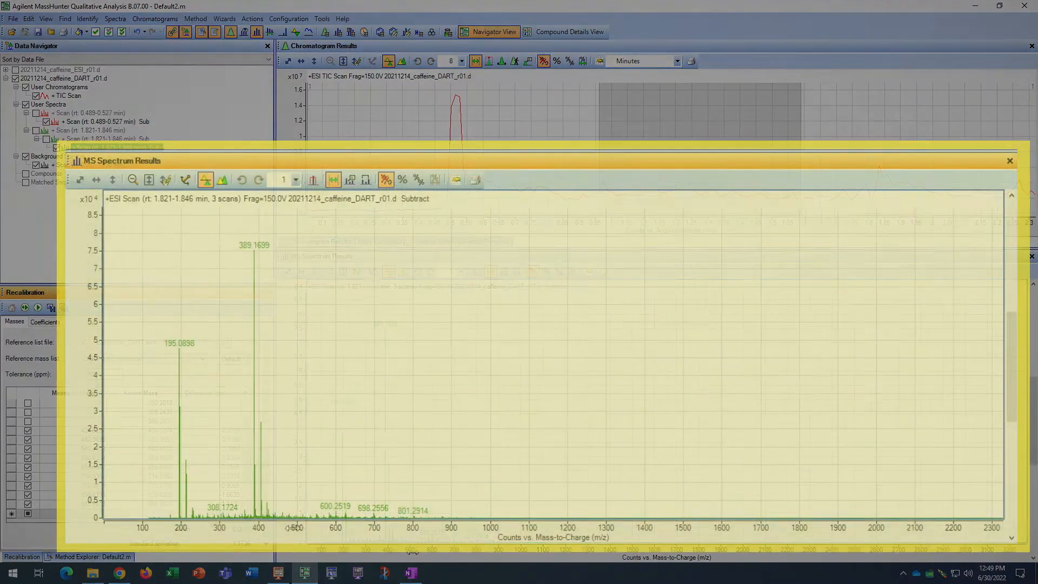
left_click_drag(307, 527, 562, 526)
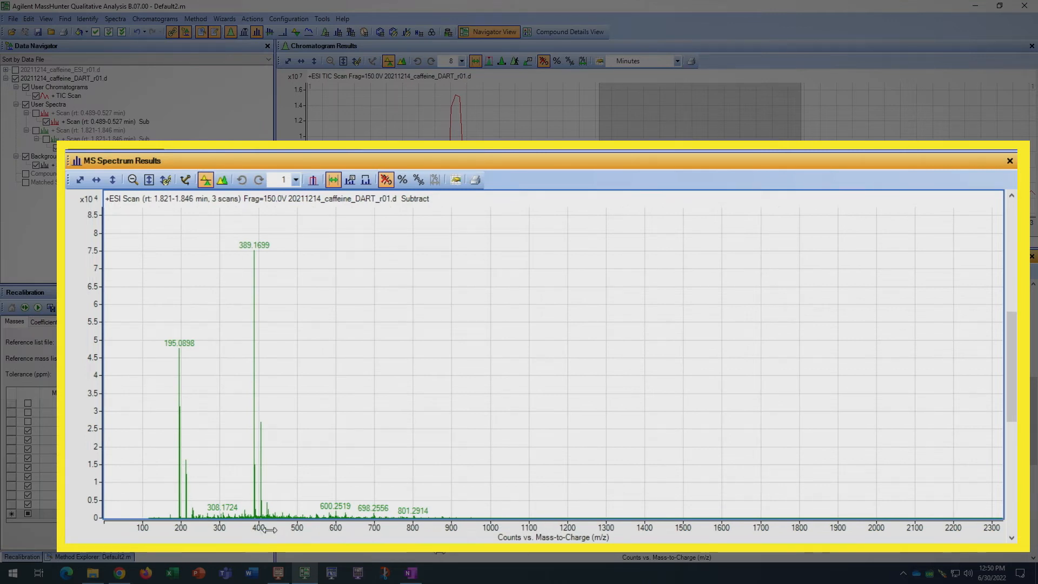
left_click_drag(273, 528, 639, 522)
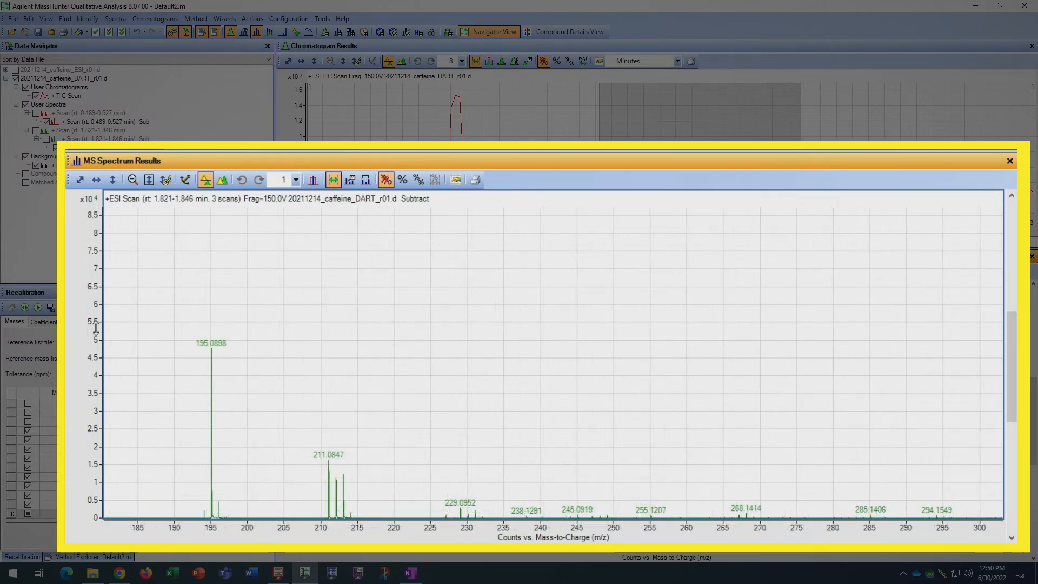
left_click_drag(101, 280, 75, 216)
left_click_drag(88, 294, 101, 211)
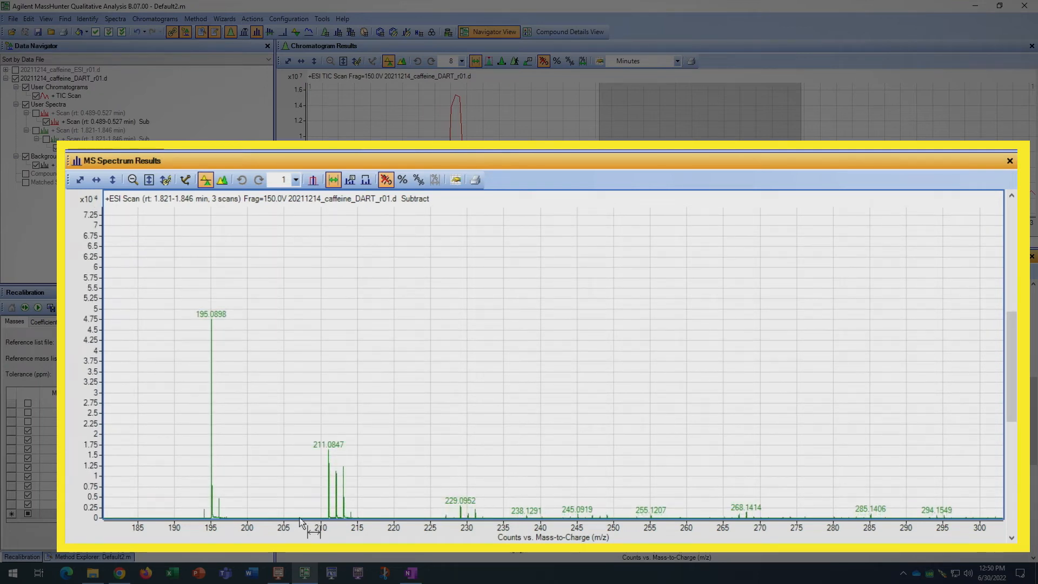
Rescale the recalibrated DART spectrum's m/z and intensity axes, autoscaling both to the full range
left_click_drag(324, 532, 286, 531)
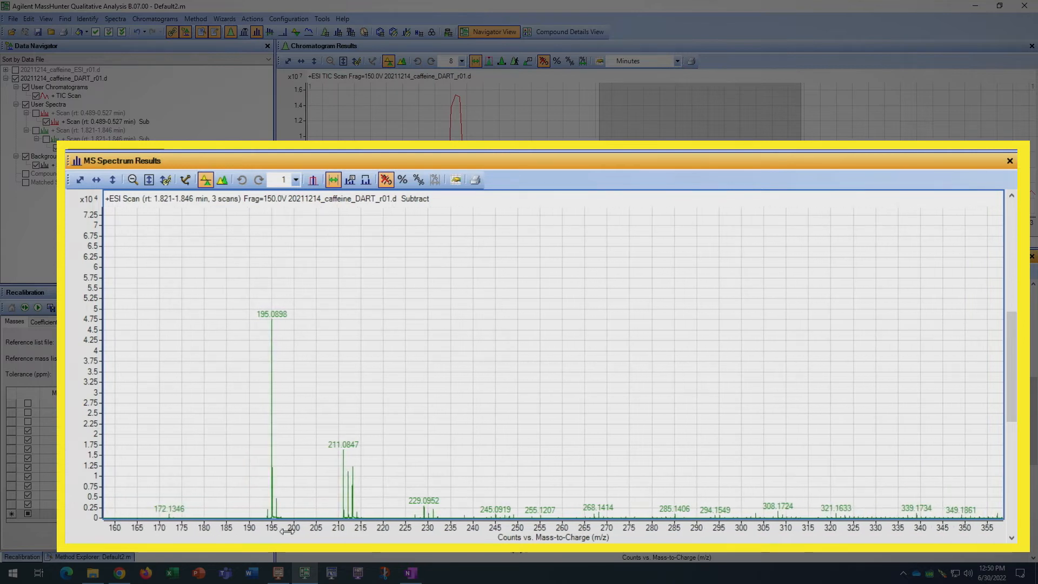
left_click(80, 180)
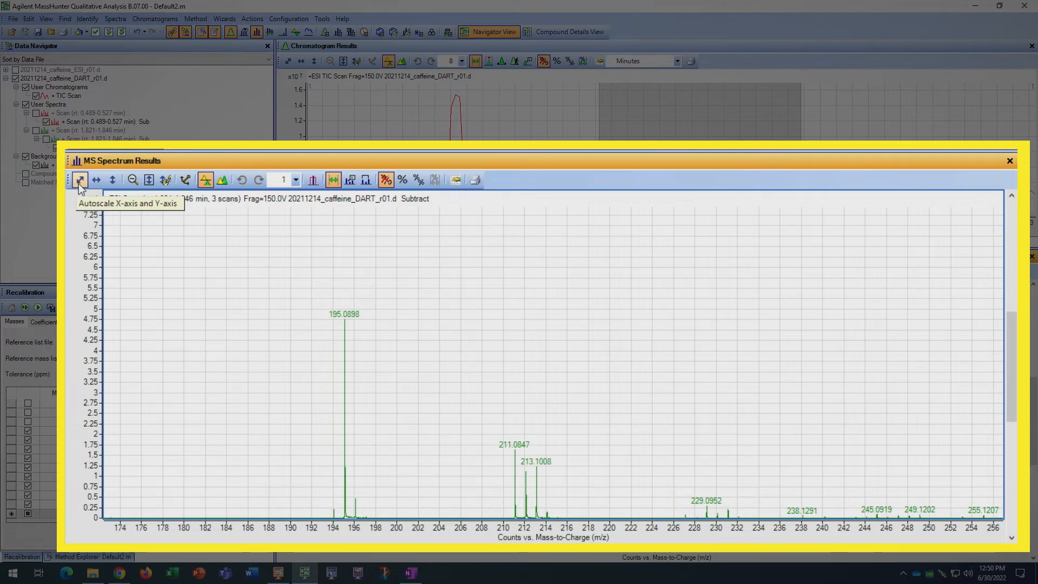
left_click(80, 182)
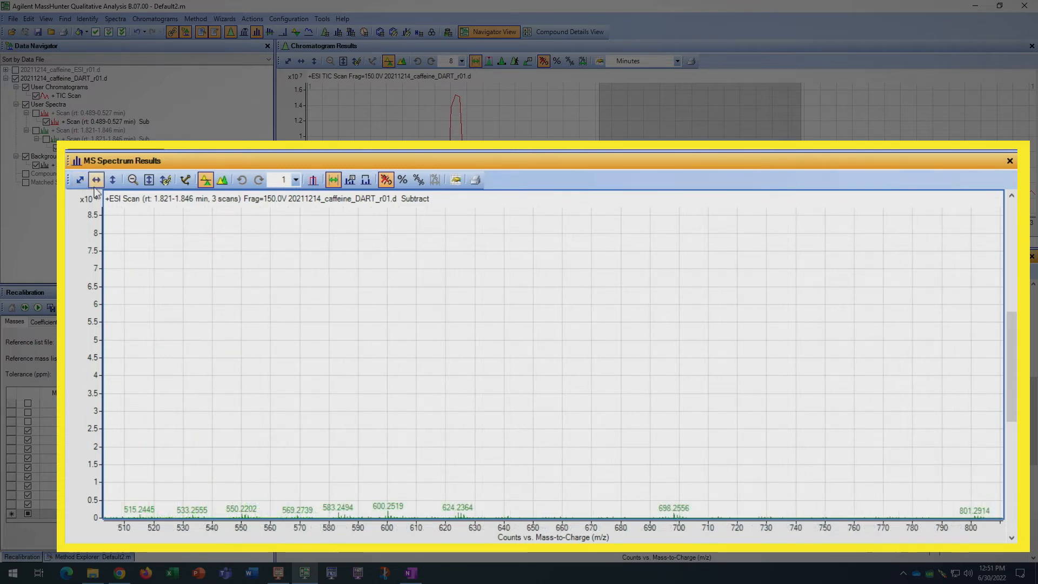
left_click(97, 180)
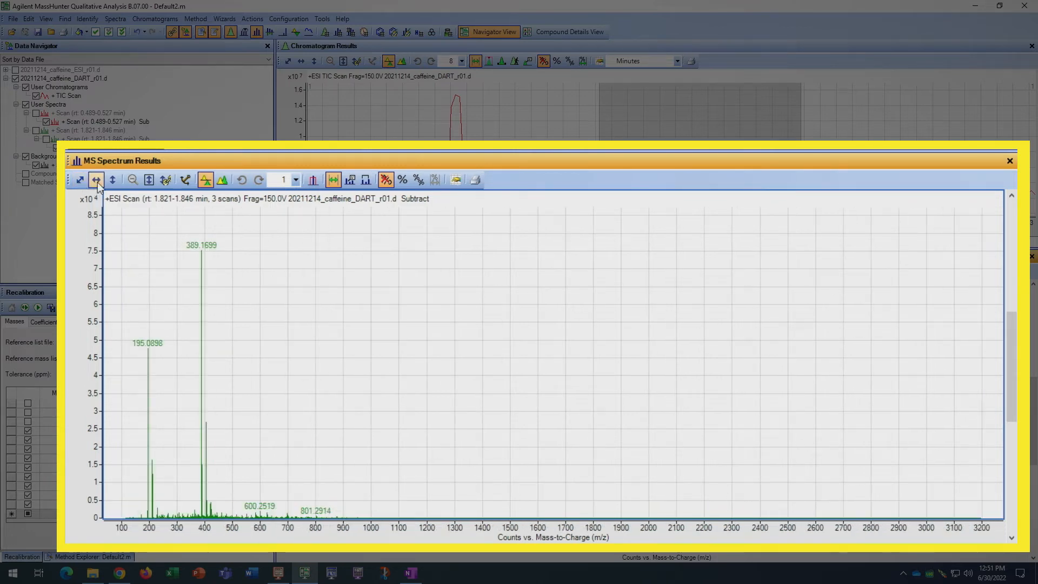
left_click_drag(90, 248, 79, 481)
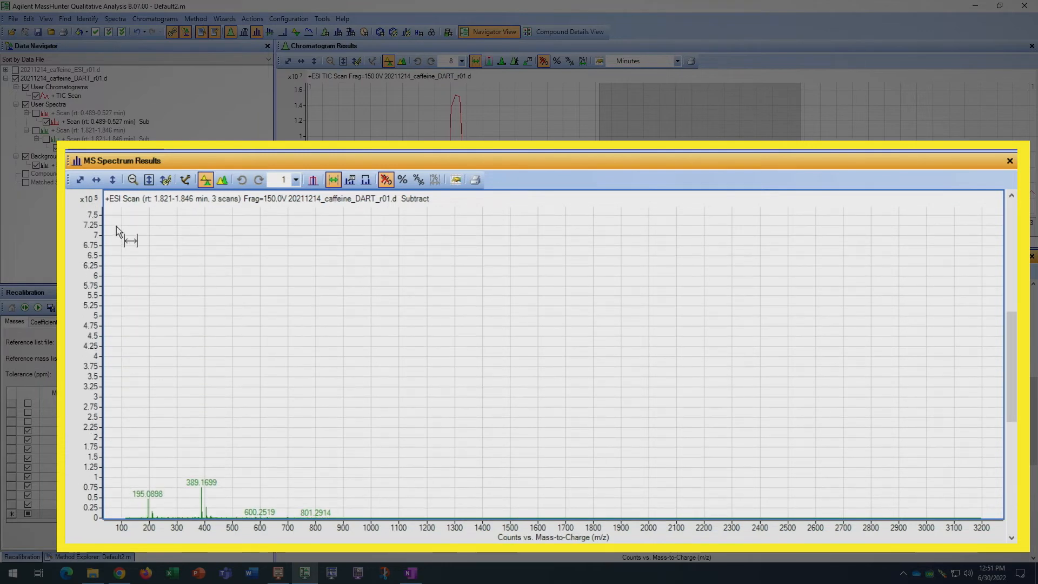
left_click(113, 180)
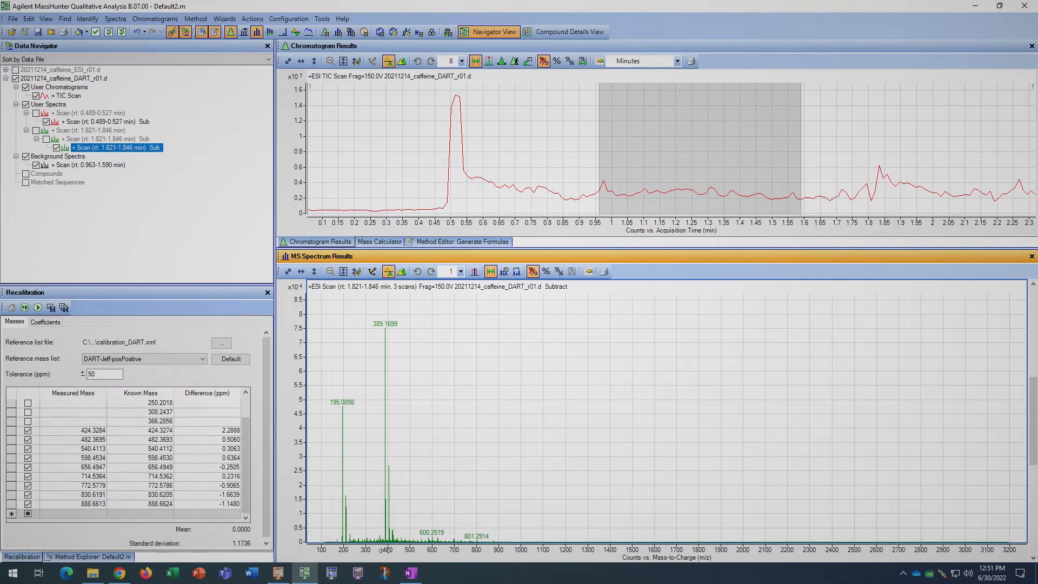
Change the colour of the recalibrated, background-subtracted 1.821–1.846 min DART spectrum to blue
right_click(114, 146)
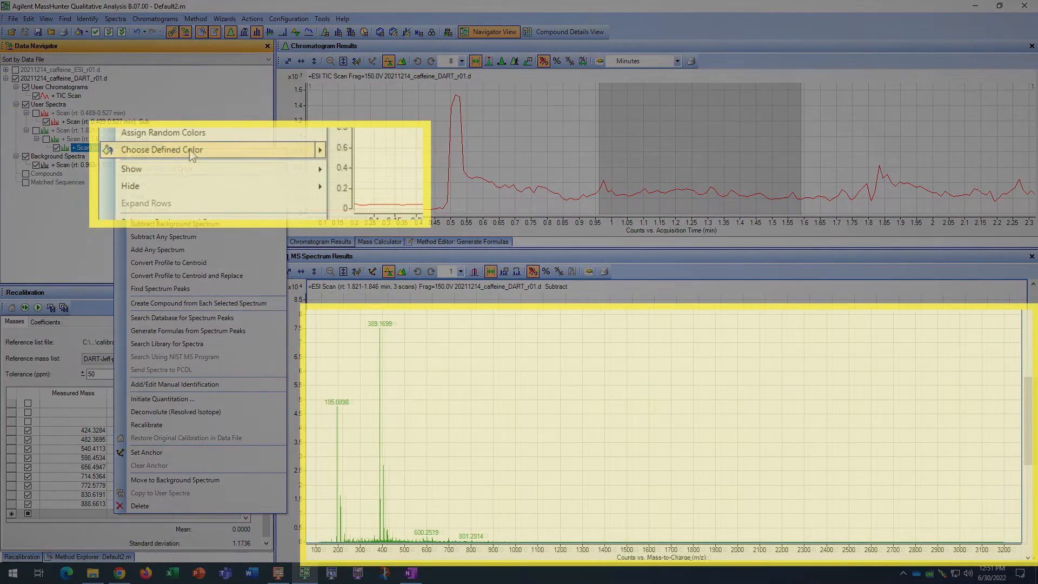
mouse_move(278, 155)
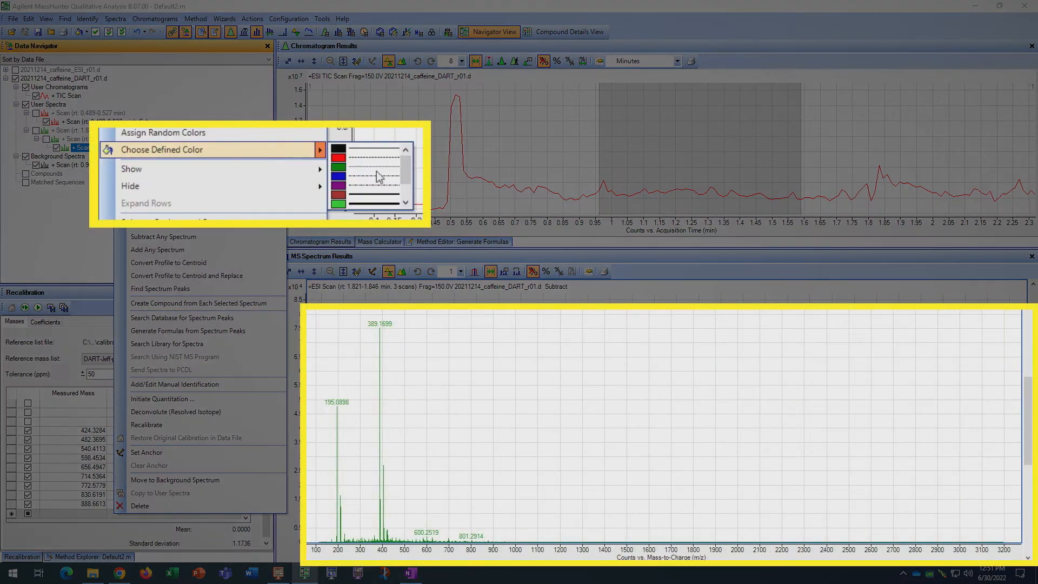
left_click(339, 176)
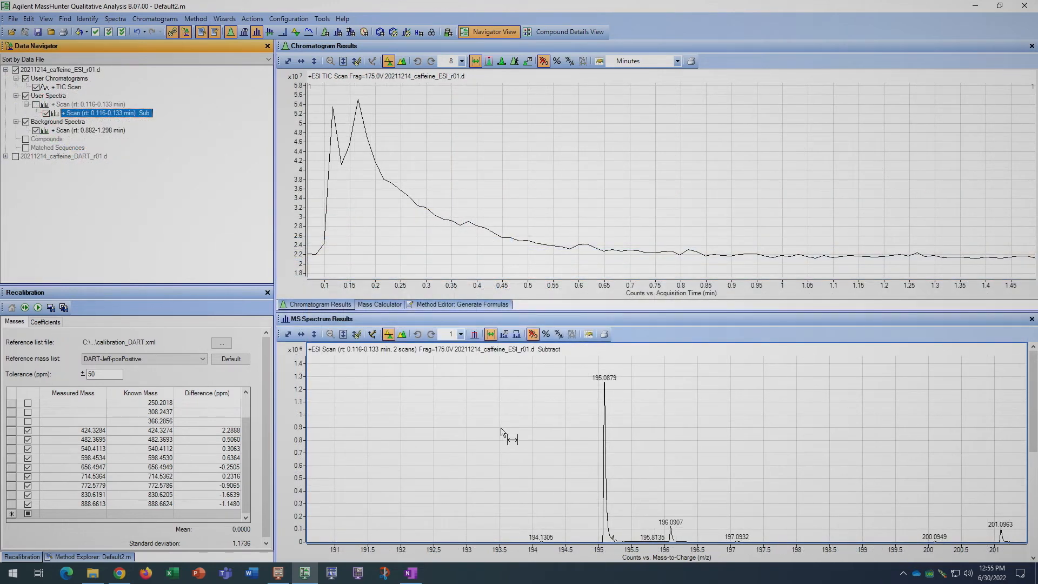
Show the Mass Calculator and set its base formula to C8H10N4O2
left_click(383, 305)
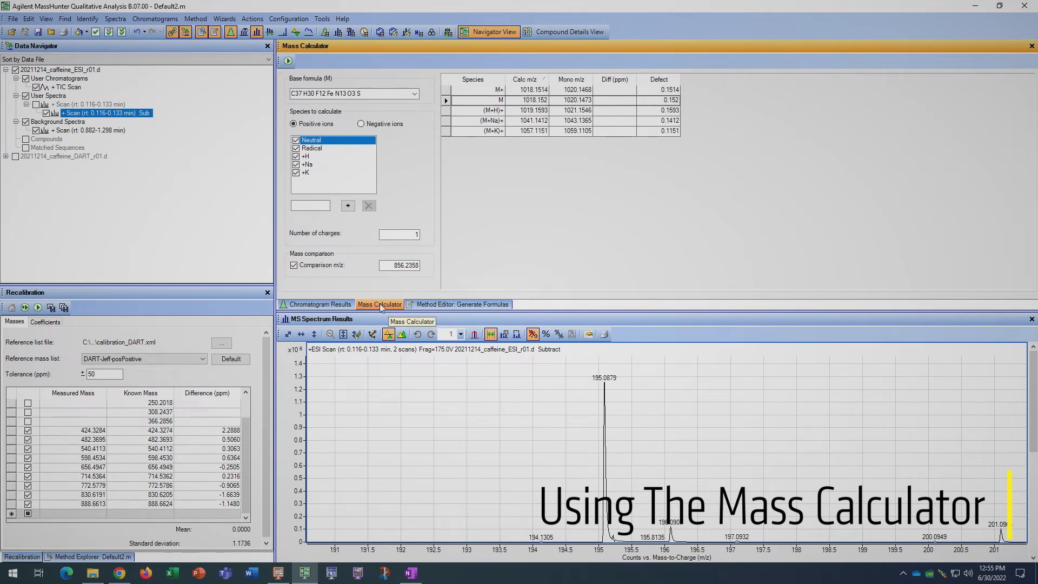
left_click(323, 20)
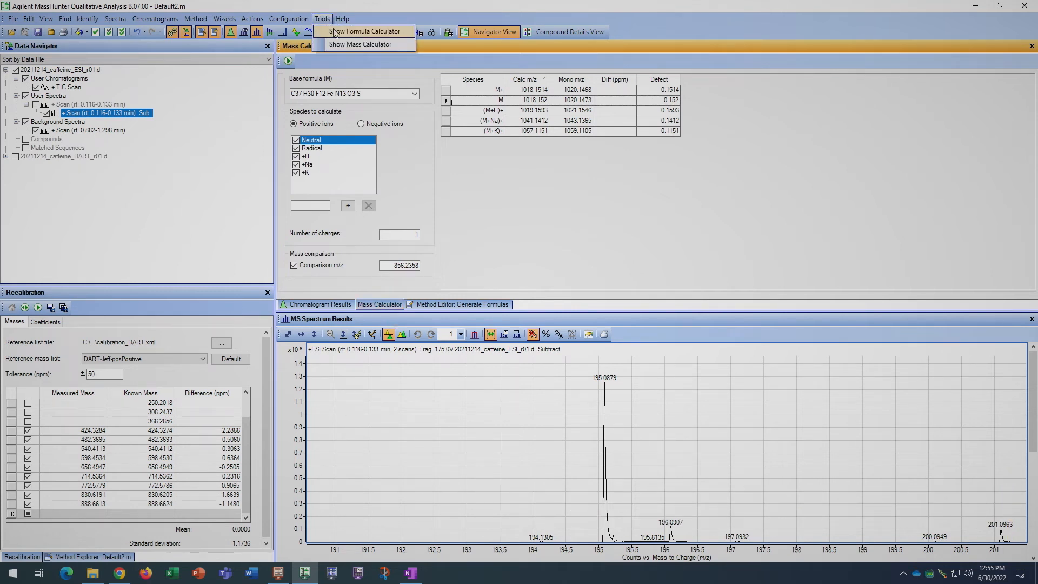
left_click(349, 45)
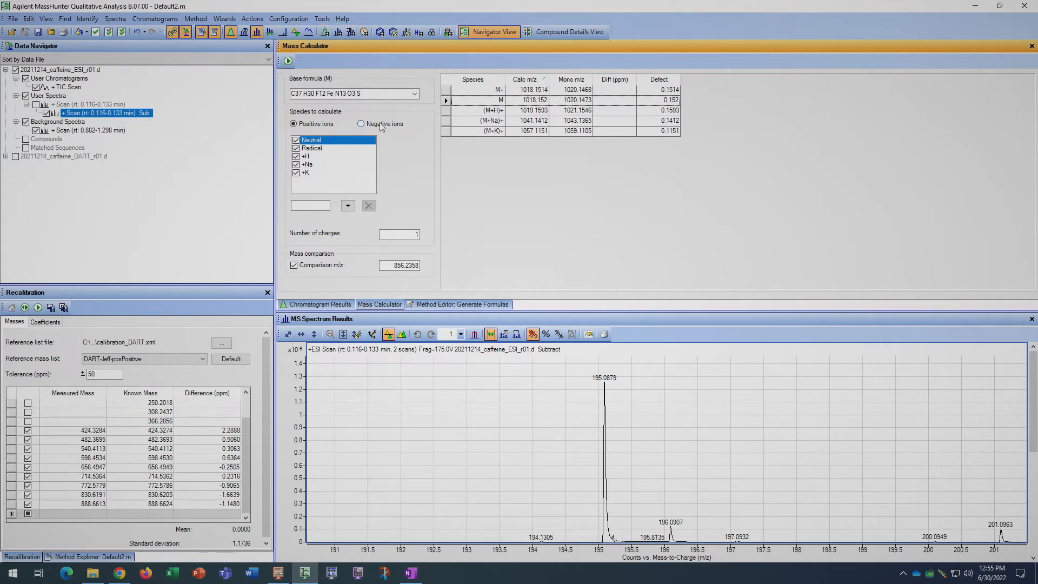
left_click(377, 95)
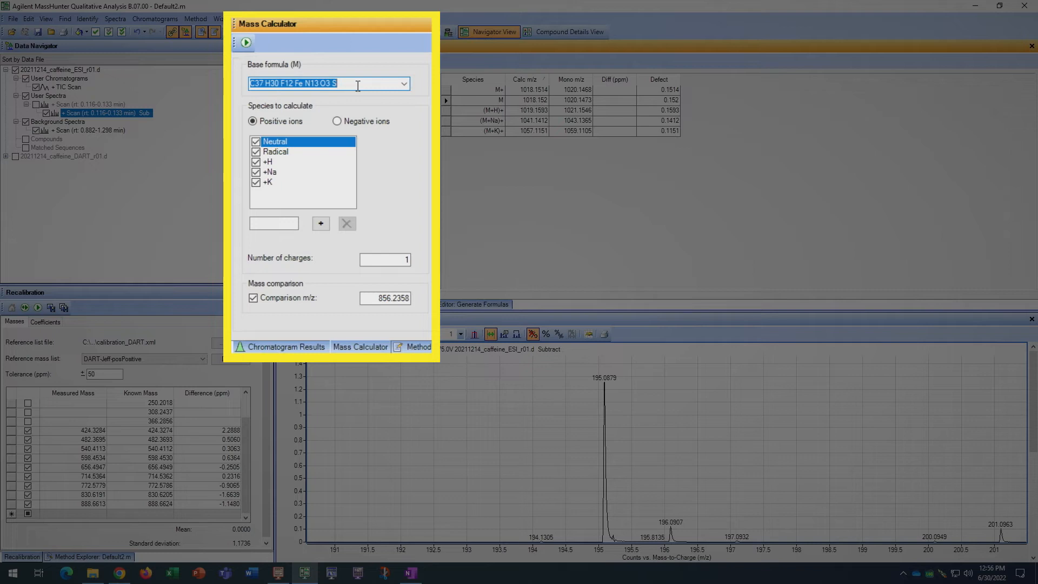
type("C8H")
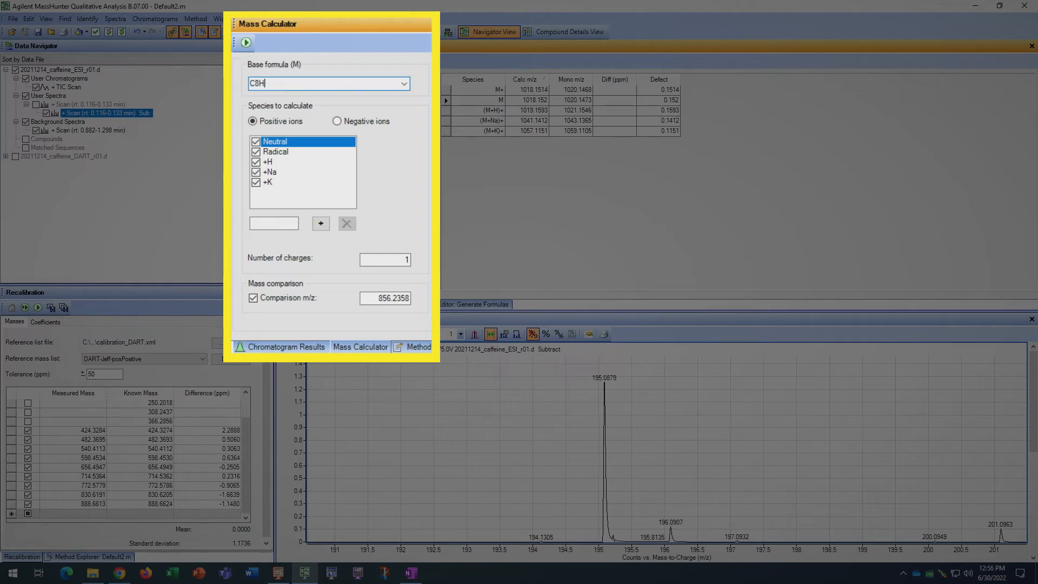
type("10N4O2")
left_click(275, 126)
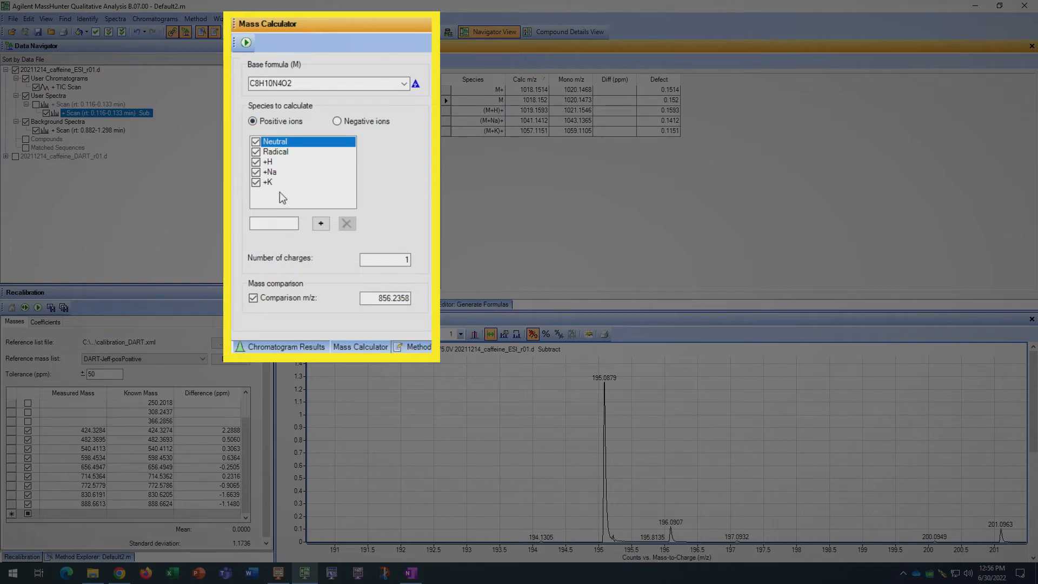
left_click(338, 122)
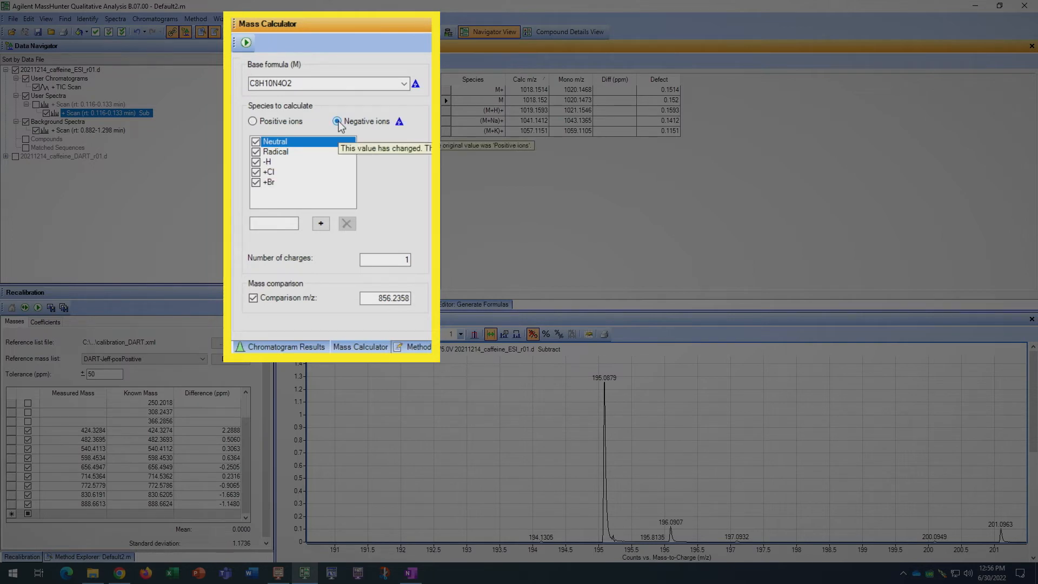
left_click(252, 122)
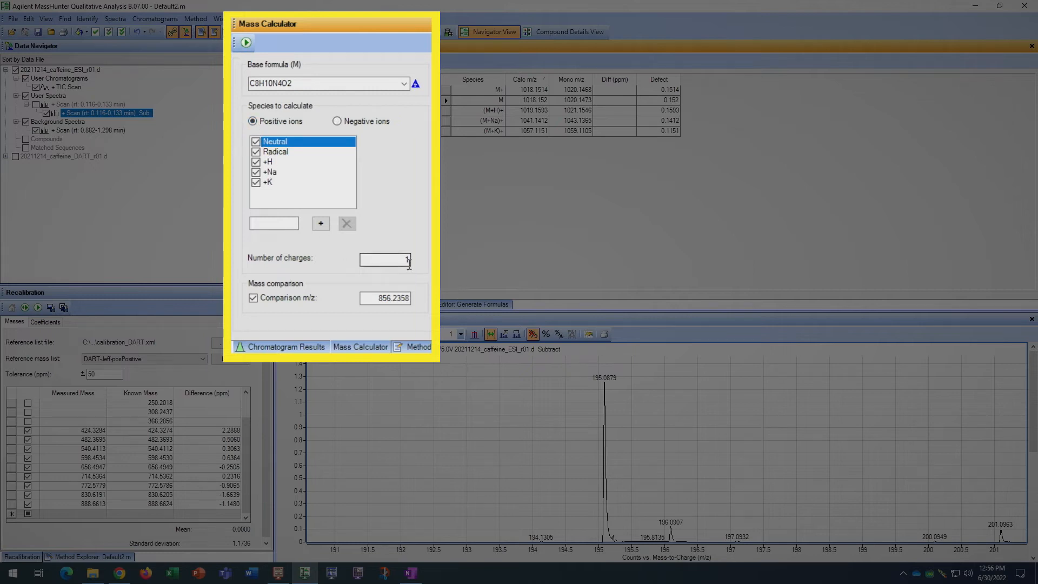
Set the comparison m/z to 195.0879 and calculate the ion masses for the caffeine formula
double_click(386, 297)
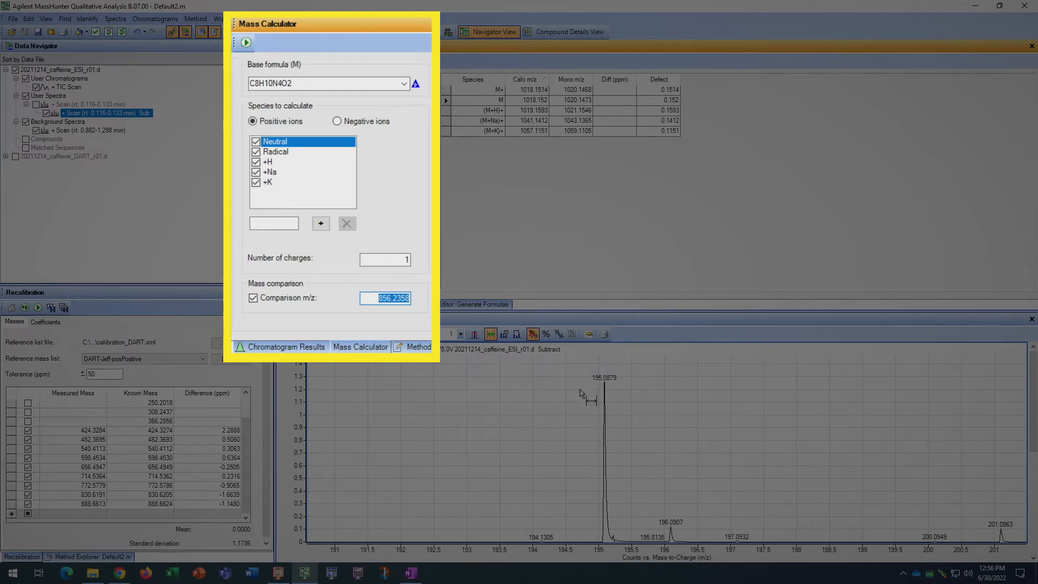
type("200")
key("Return")
type("195.")
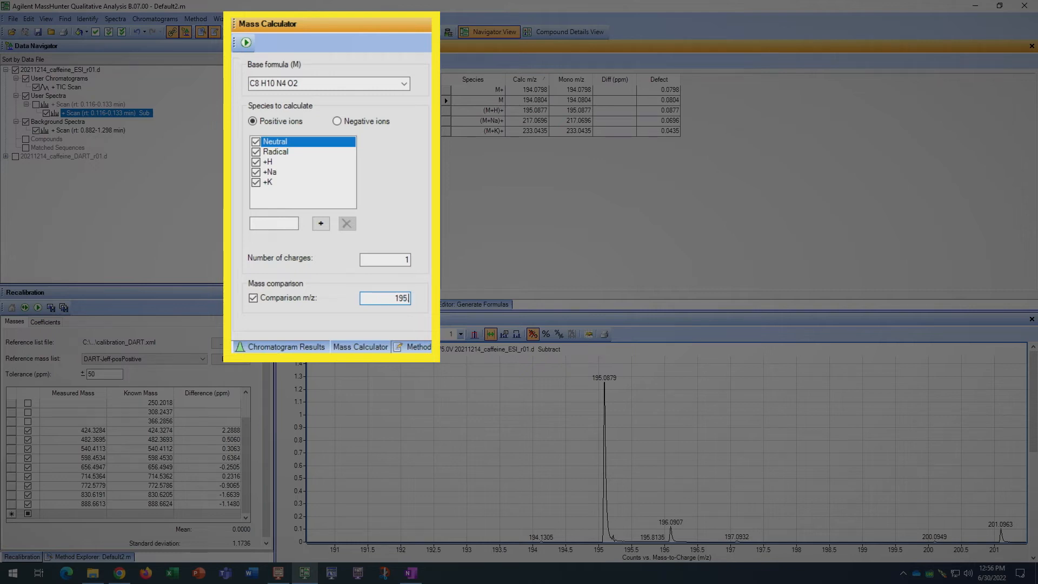
type("0879")
left_click(247, 43)
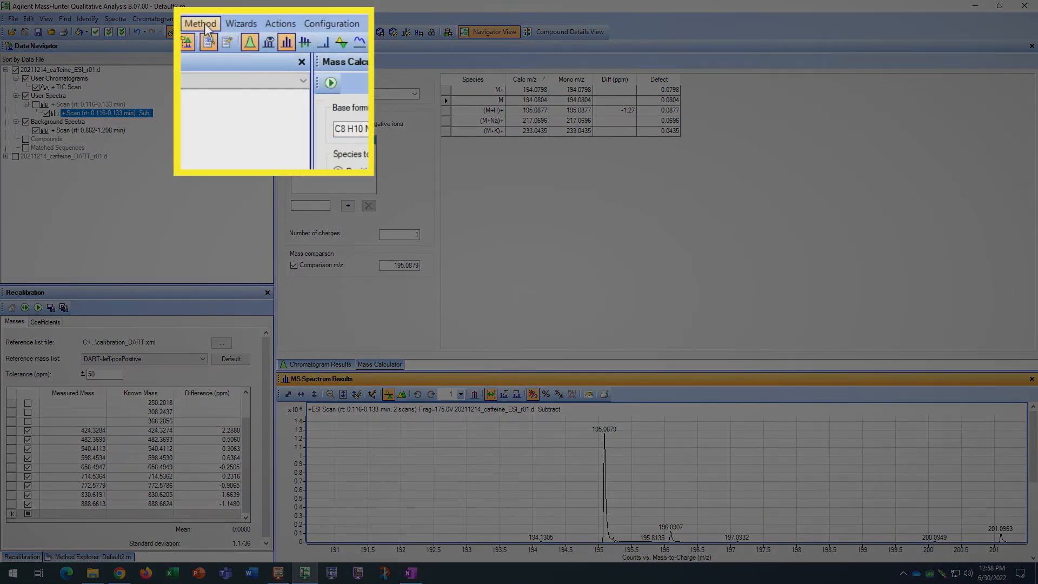
Open the Method Editor with the Generate Formulas settings
left_click(200, 24)
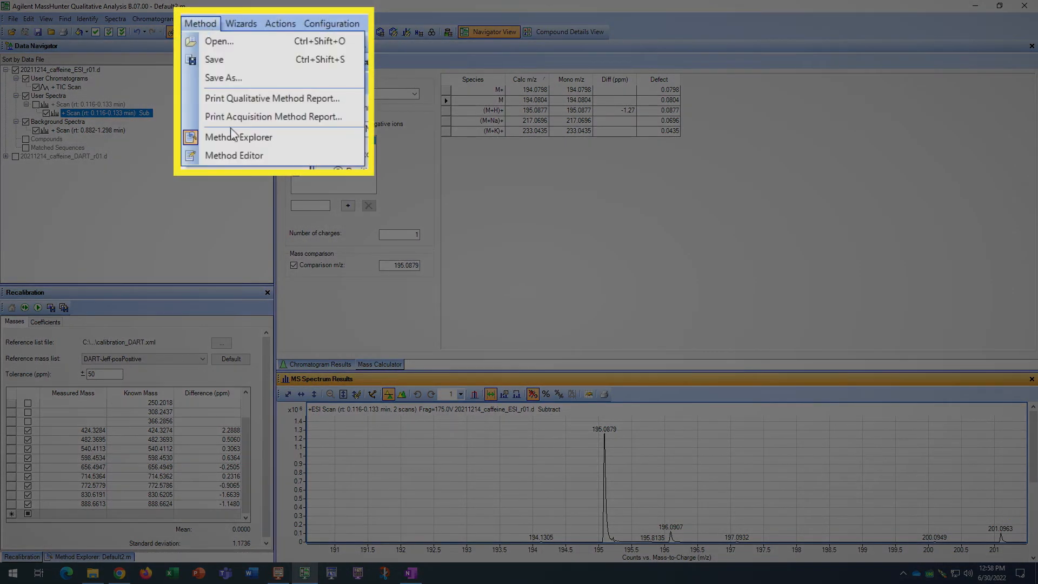
left_click(243, 155)
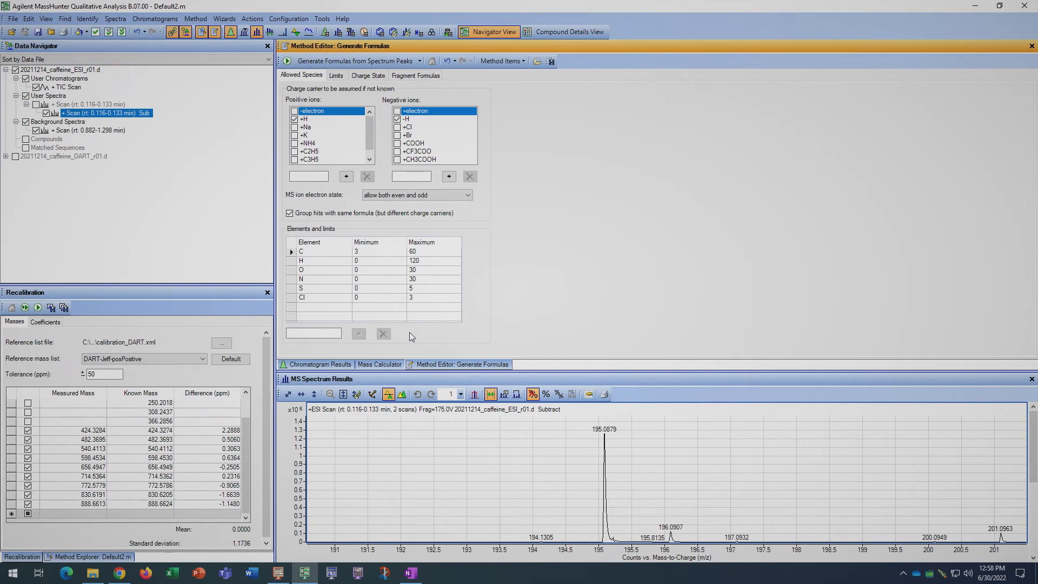
left_click(518, 62)
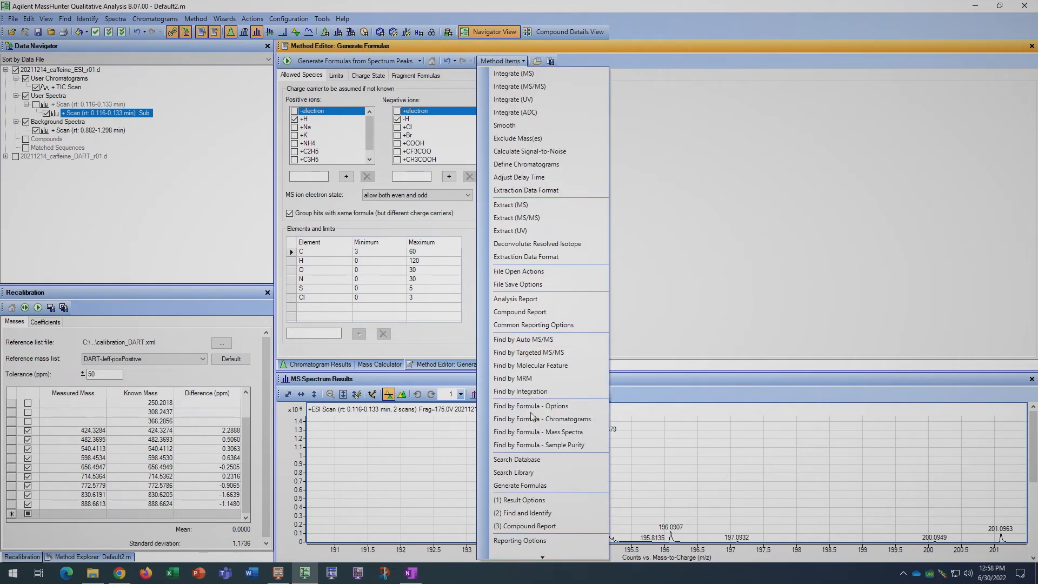
mouse_move(544, 556)
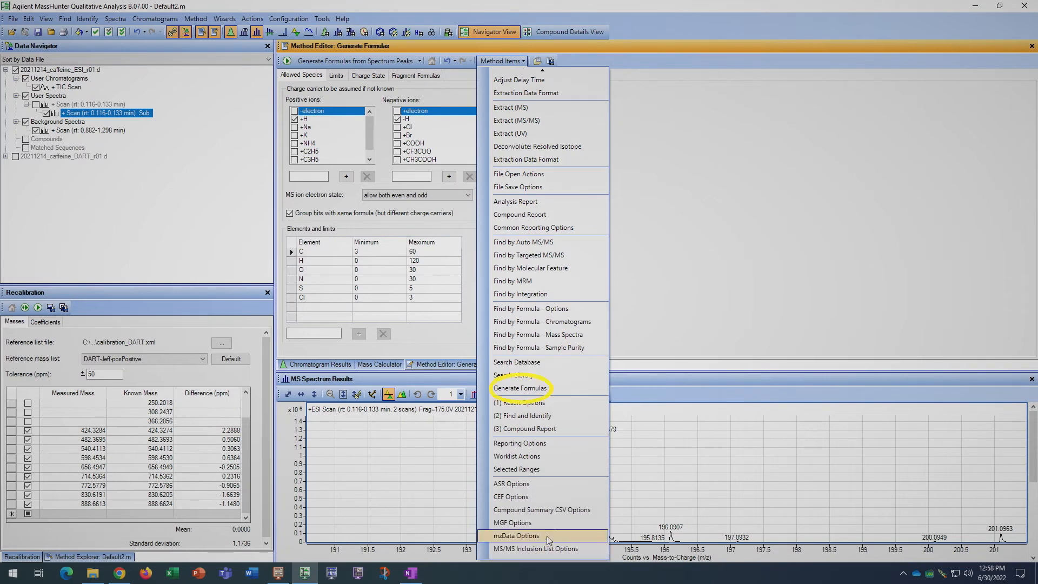
left_click(567, 386)
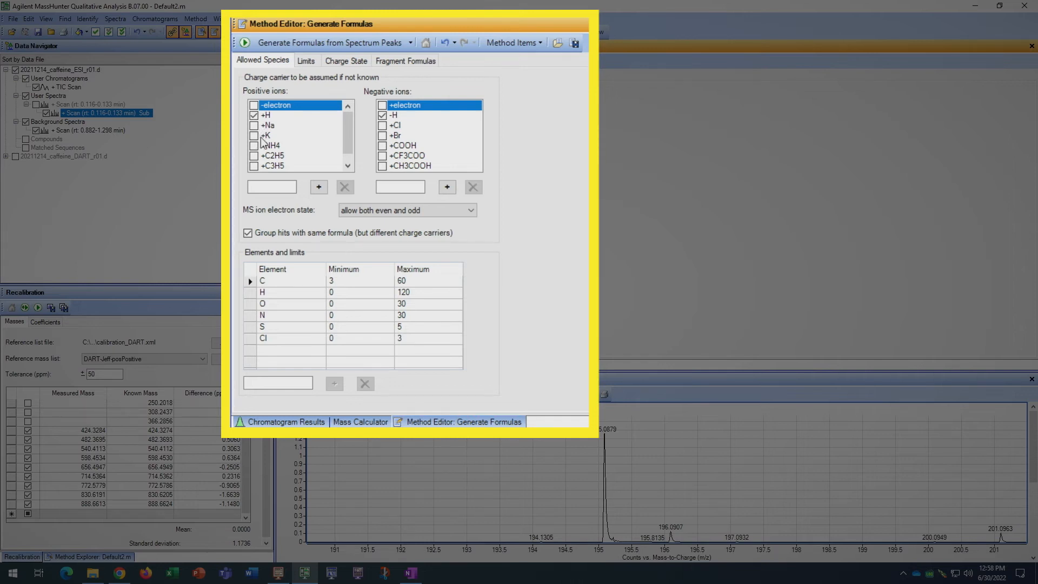
Set both the minimum and maximum limits for carbon to 8 in the allowed elements
left_click(361, 281)
type("8")
key("Tab")
type("8")
left_click(357, 292)
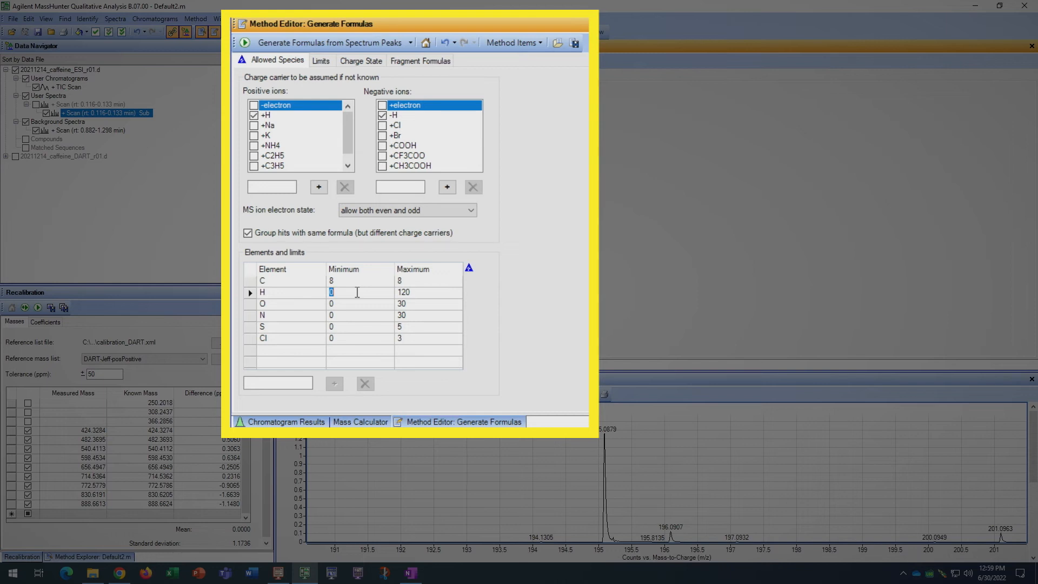
Add phosphorus (P) to the allowed elements for formula generation
left_click(280, 381)
type("P")
left_click(334, 383)
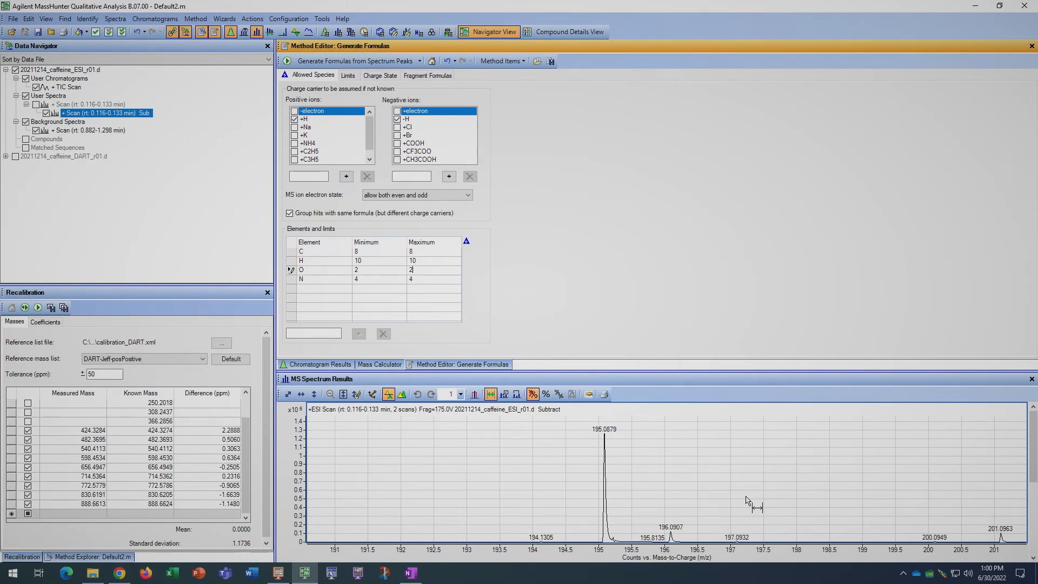
Select the ESI spectrum range from about m/z 193.3 to 198.1 and generate formulas from its peaks
left_click_drag(486, 505, 804, 513)
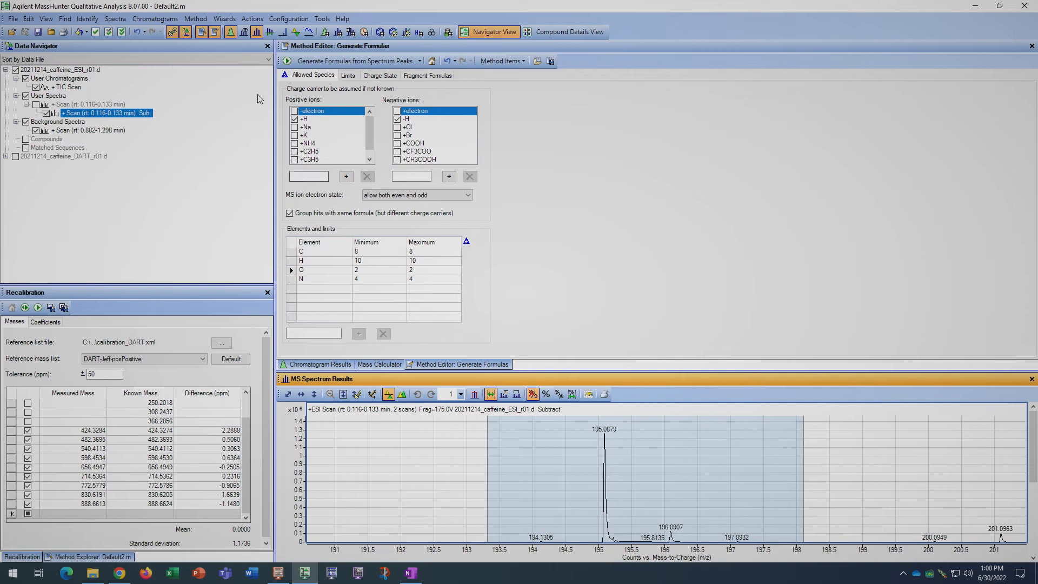
left_click(305, 63)
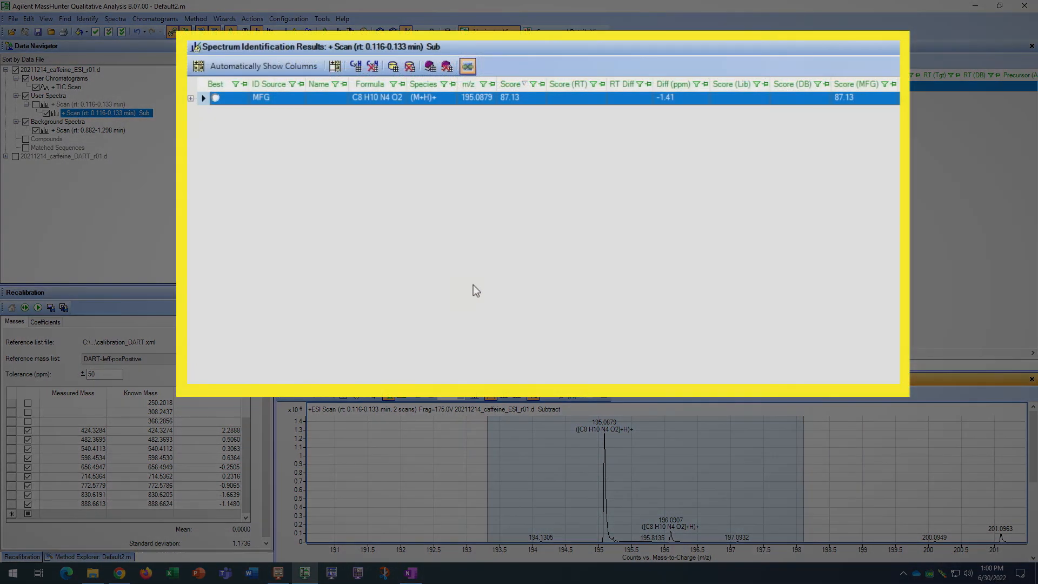
Expand the C8 H10 N4 O2 identification result down to its isotope peaks and mark it as the best match
left_click(190, 99)
left_click(204, 130)
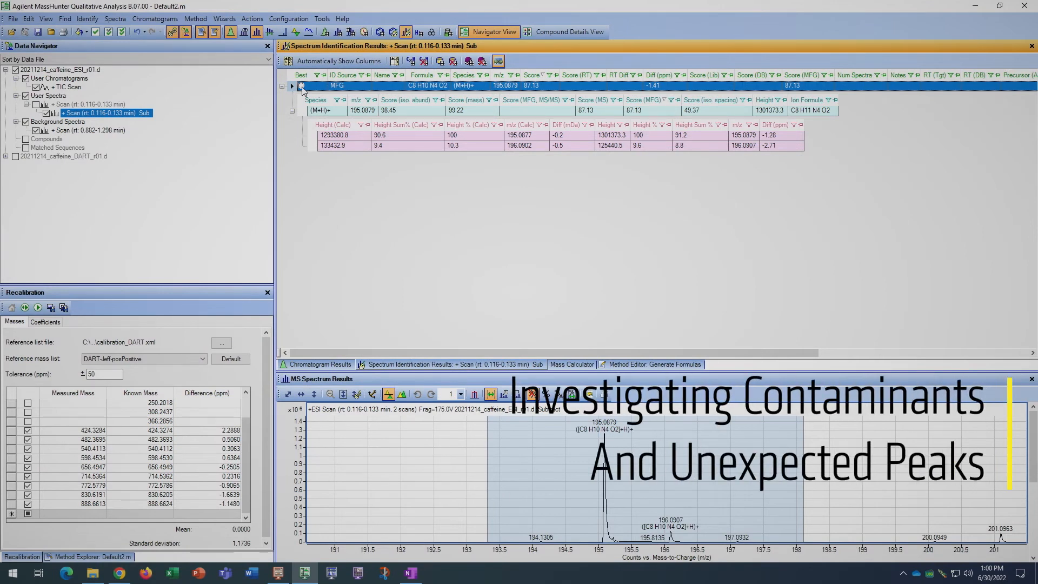
left_click(302, 87)
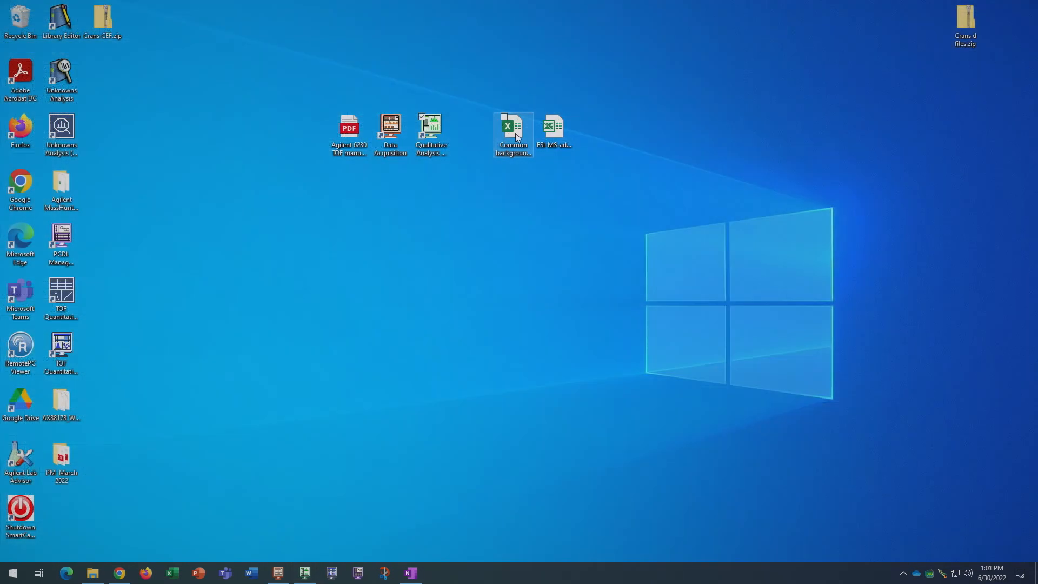
double_click(517, 137)
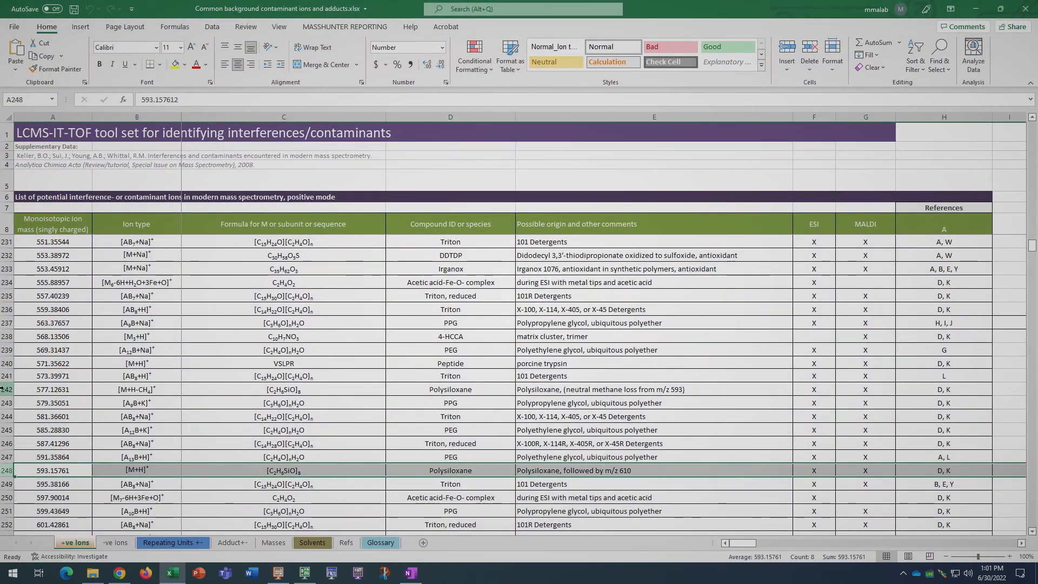
Look up the polysiloxane ion at m/z 577.12631 in the Excel list of positive-mode background contaminants
left_click(7, 388)
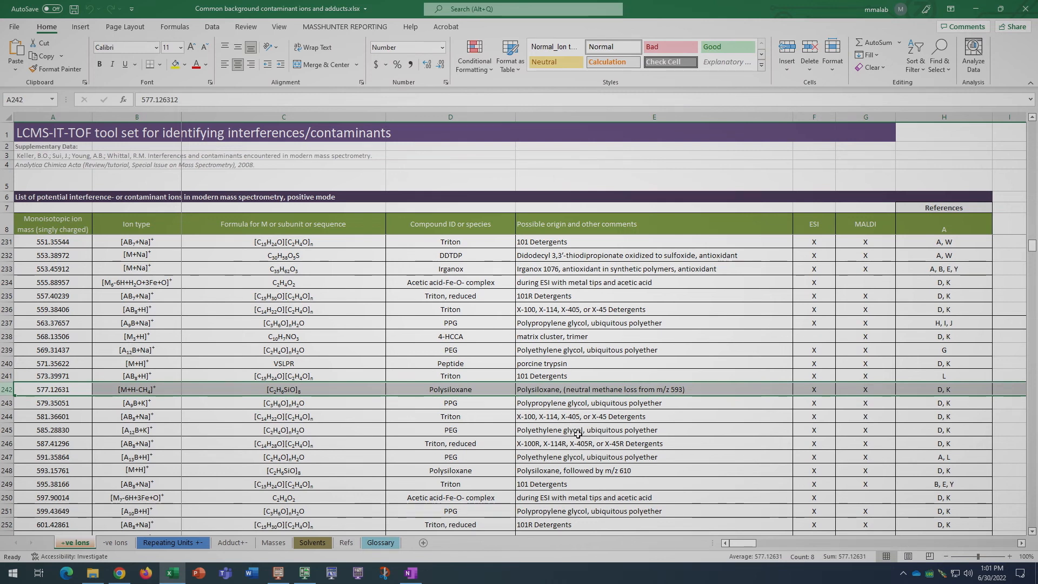
scroll(622, 446, "down", 8)
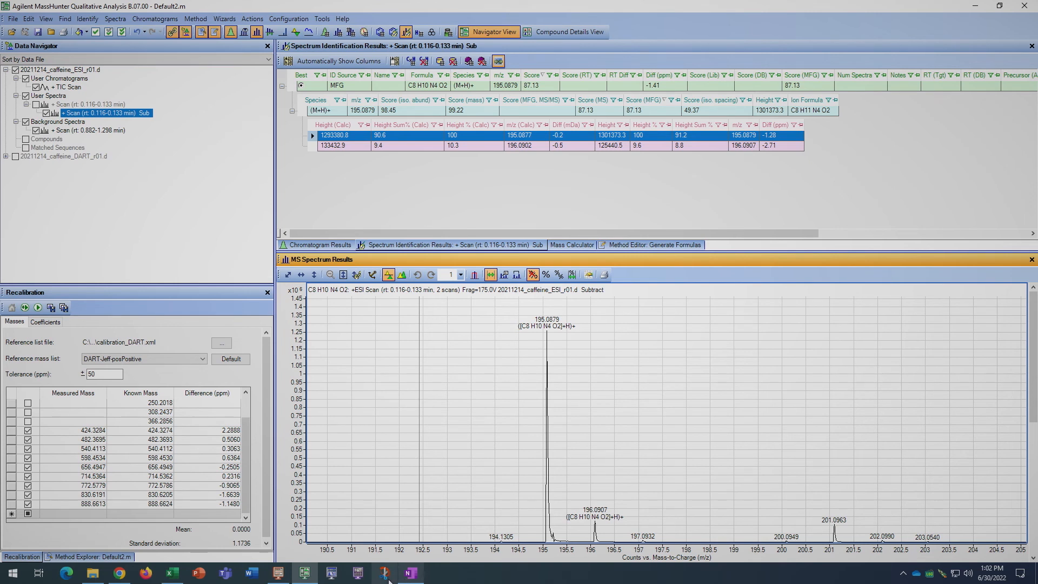
Capture a rectangular screenshot of the spectrum identification results together with the ESI mass spectrum using Snip & Sketch
left_click(385, 573)
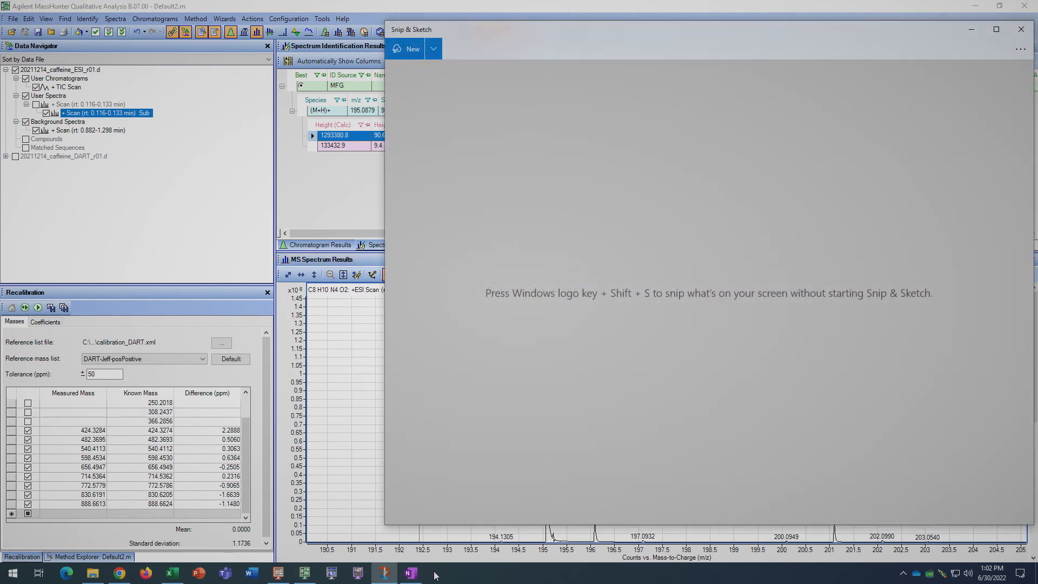
left_click(408, 53)
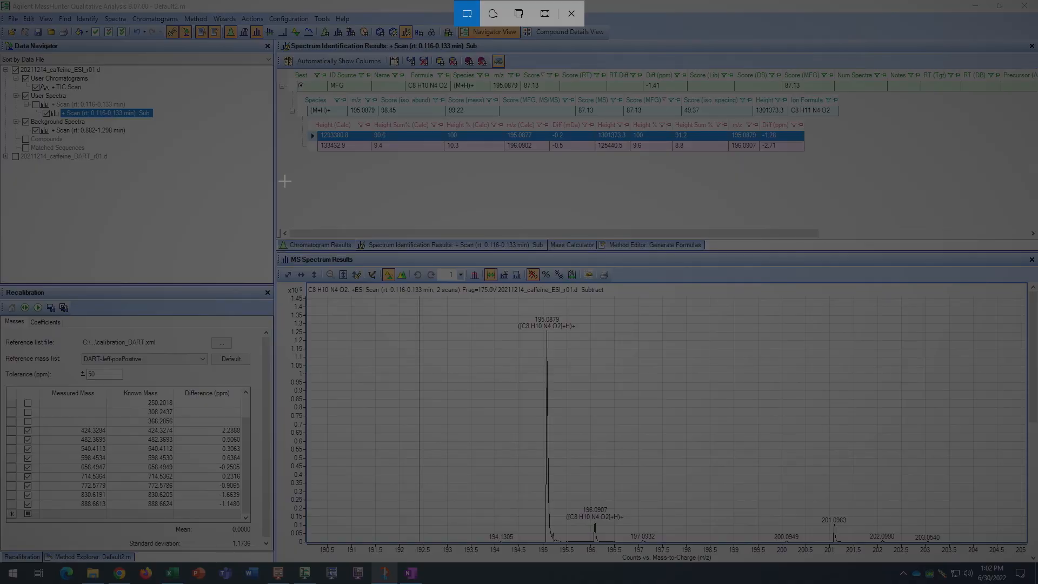
mouse_move(274, 50)
left_mouse_down()
mouse_move(305, 118)
mouse_move(1036, 565)
mouse_move(1028, 562)
left_mouse_up()
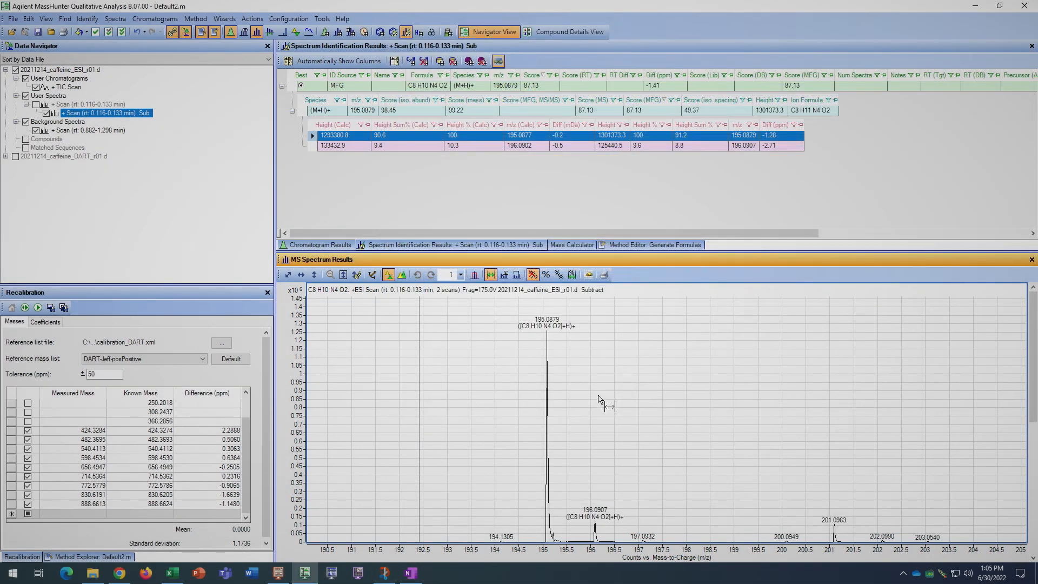
Export only the highlighted ESI spectrum as a data text file (*.txt; *.csv), auto-generated at the data file location
right_click(568, 400)
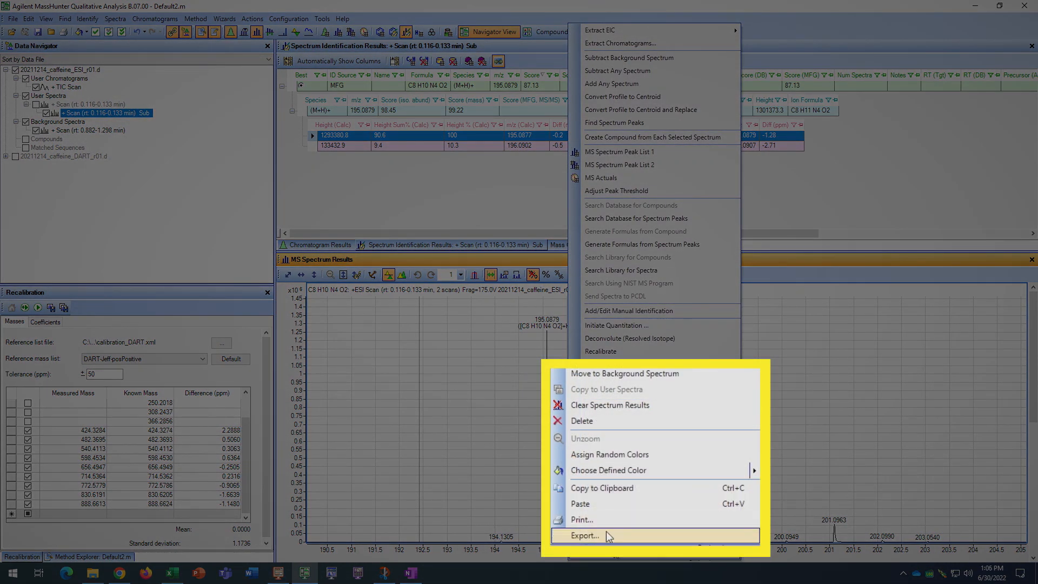
left_click(615, 545)
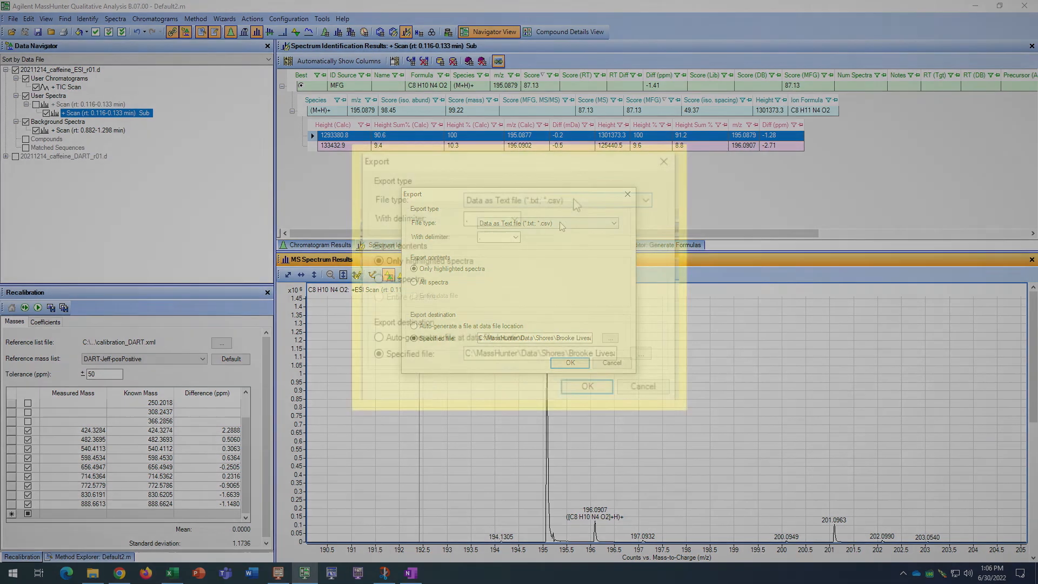
left_click(560, 223)
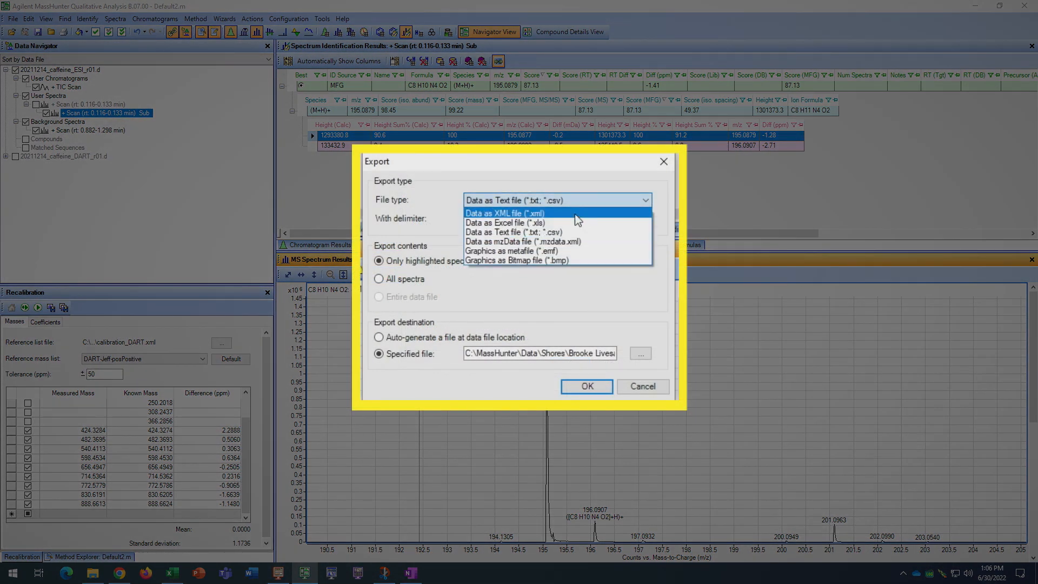
left_click(513, 227)
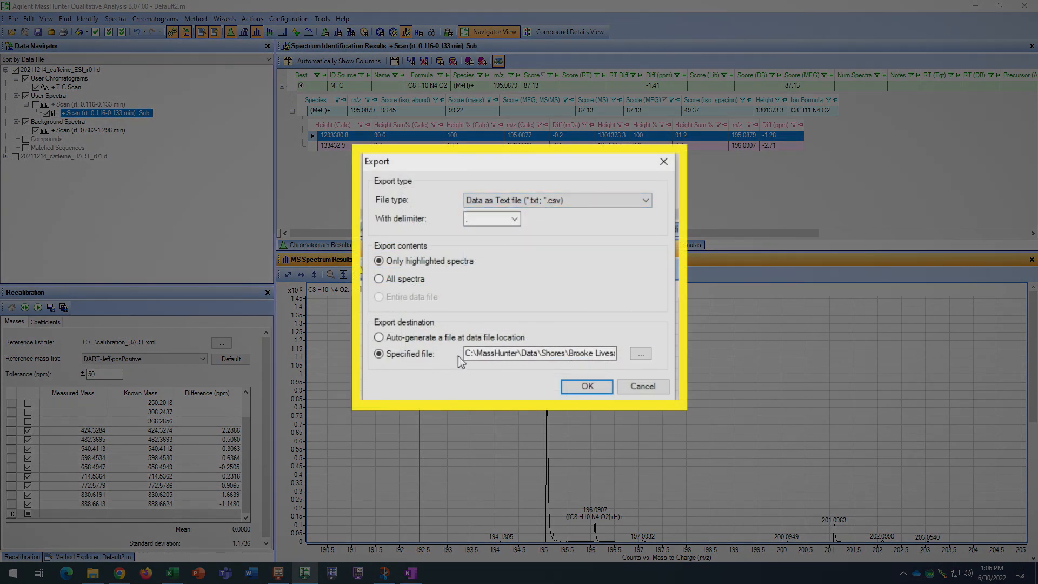
left_click(379, 337)
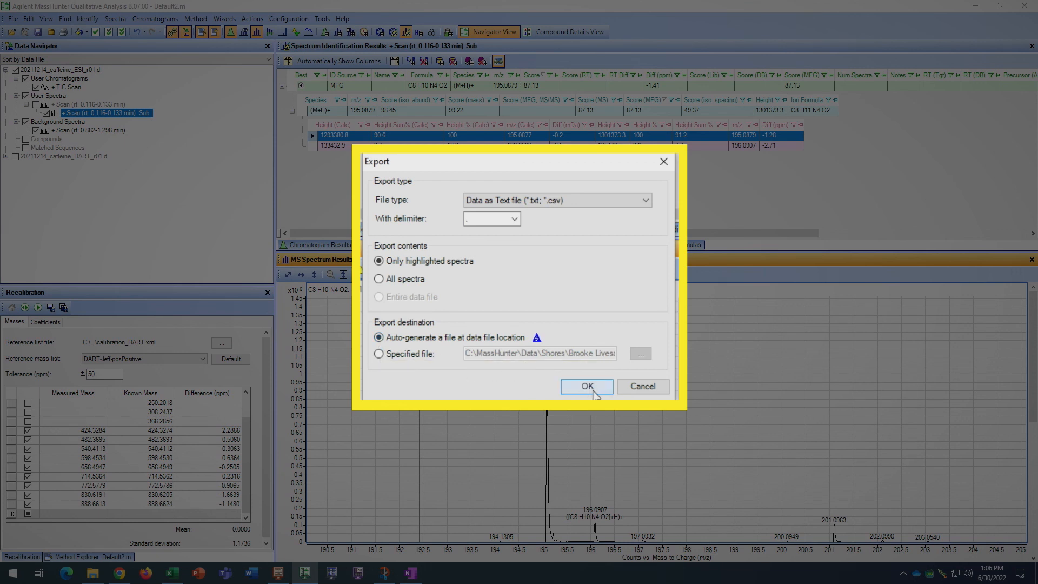
left_click(592, 390)
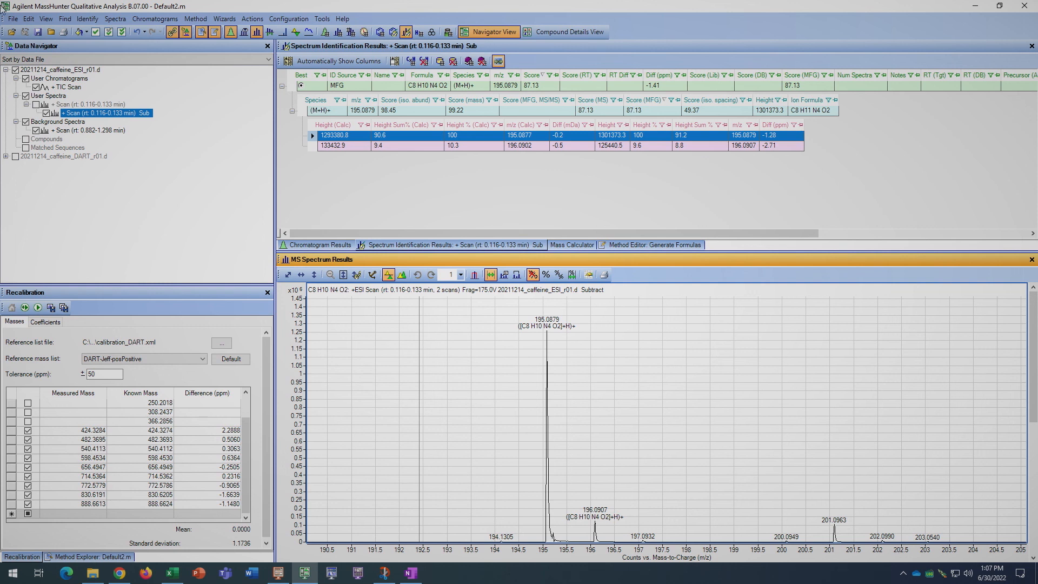
Select both the caffeine ESI and DART data files and bring up the Close Data File dialog for them
left_click(45, 72)
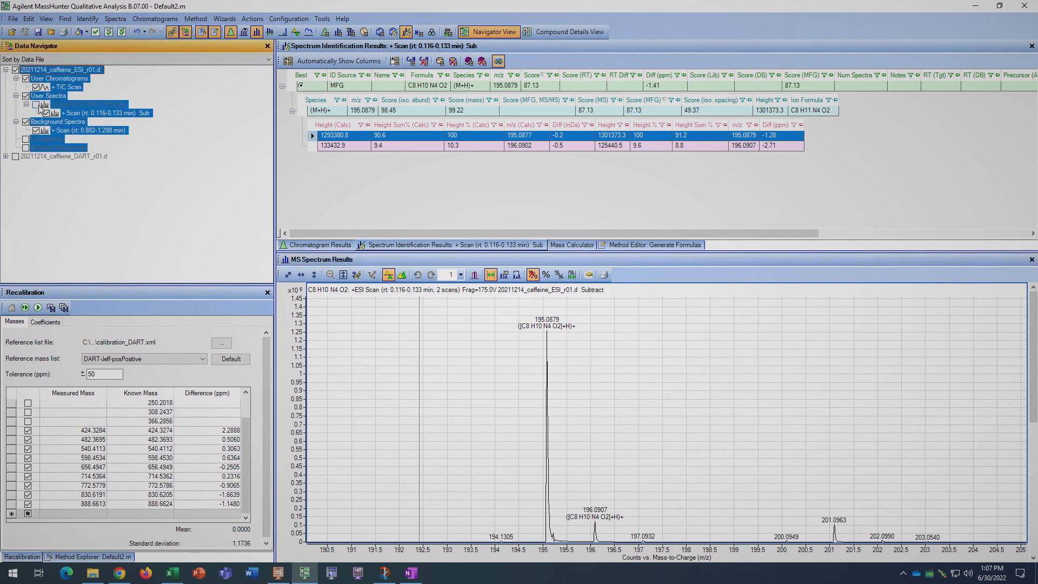
left_click(49, 158, "ctrl")
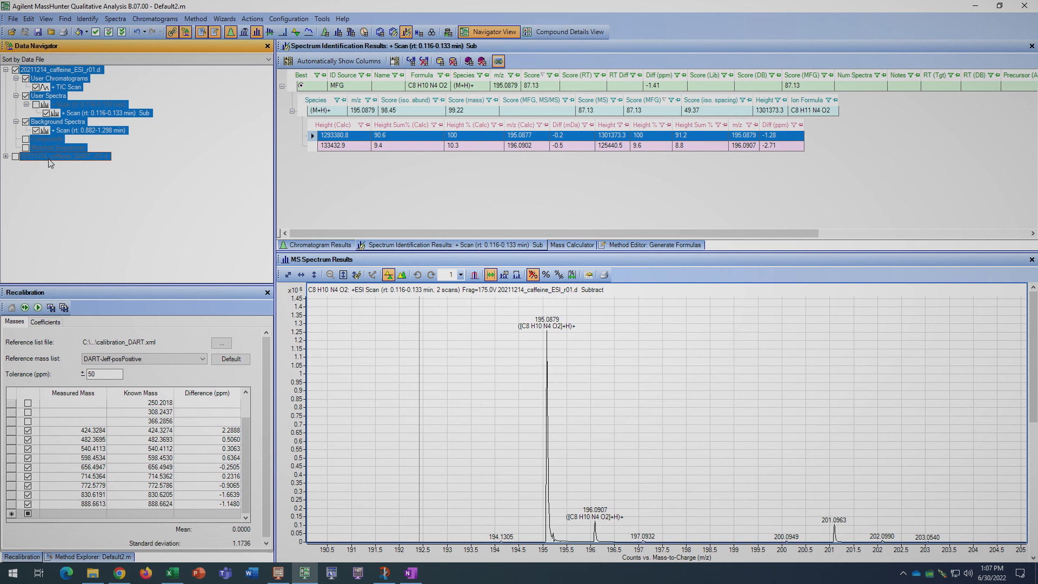
left_click(51, 32)
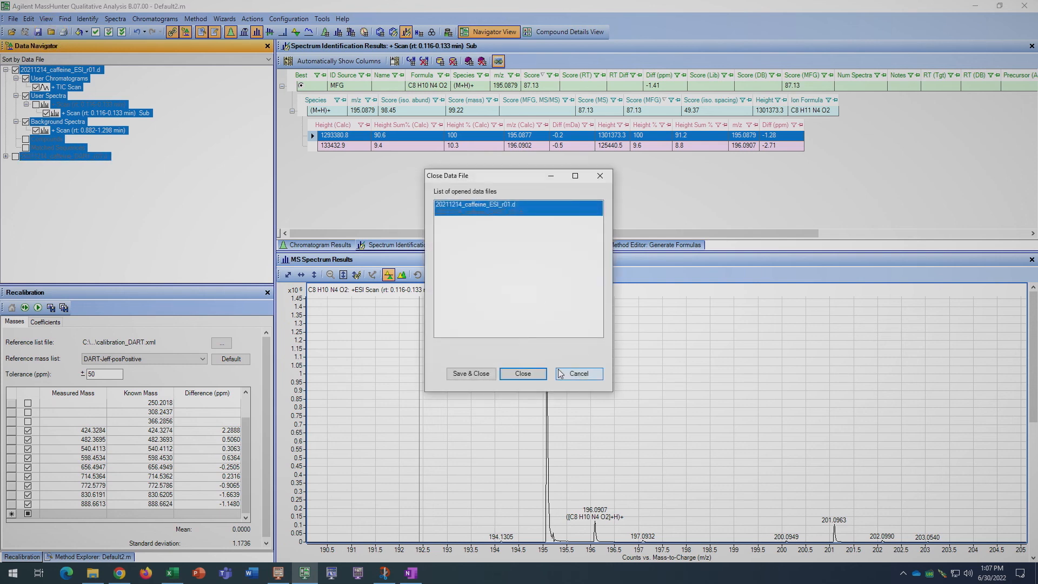